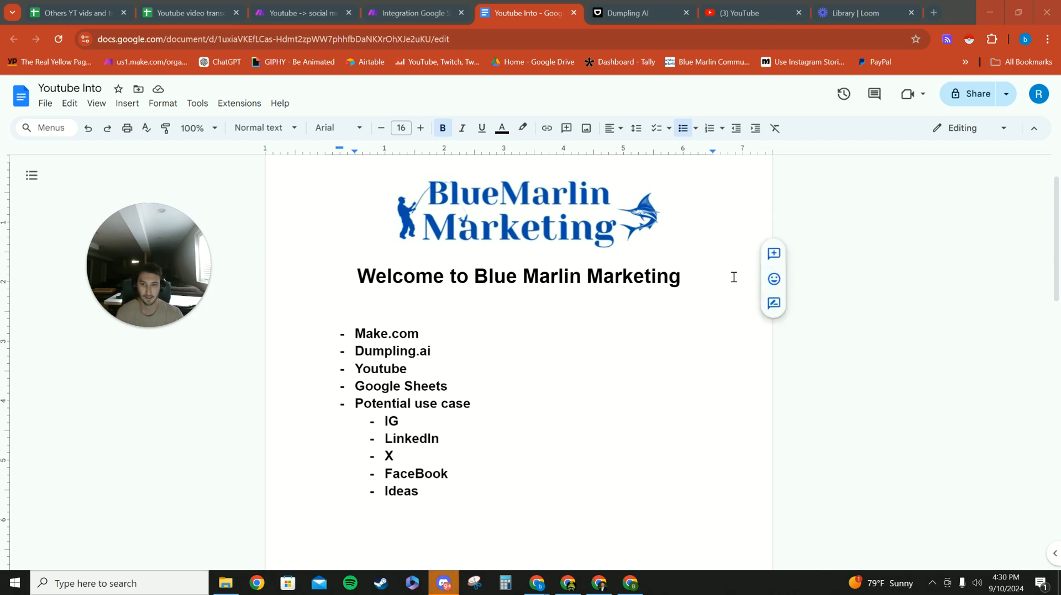
- Switch from the outline document to the "Youtube -> social media content" scenario in Make
{"action": "scroll", "coordinate": [701, 287], "scroll_direction": "up", "scroll_amount": 2}
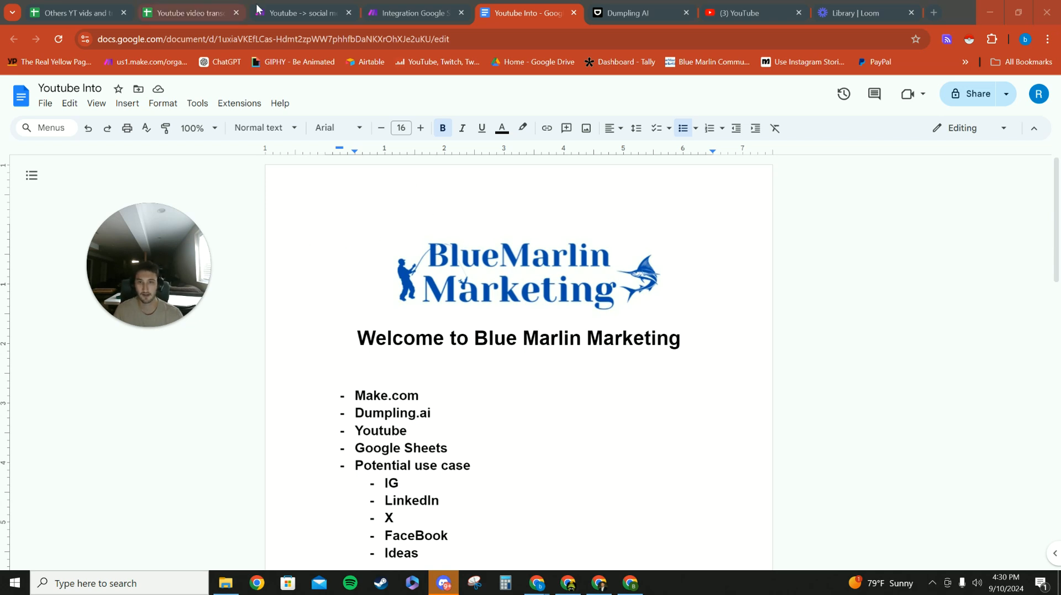
{"action": "left_click", "coordinate": [307, 7]}
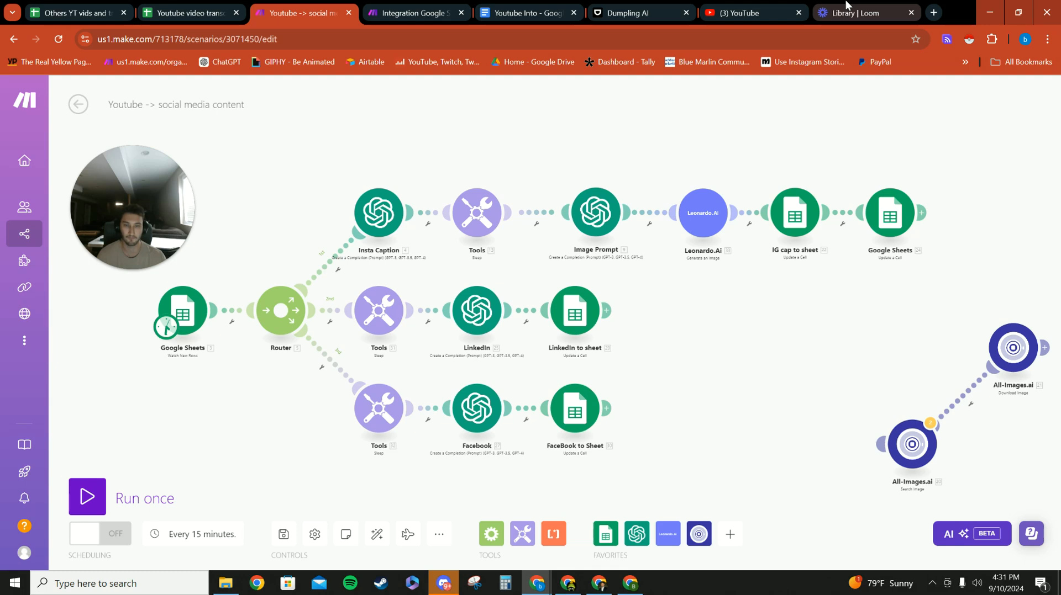
- Review row 5 of the "Youtube video transcripts to post" sheet across the transcript, Insta, LinkedIn, Facebook and image URL columns
{"action": "left_click", "coordinate": [218, 13]}
{"action": "left_click_drag", "start_coordinate": [177, 248], "coordinate": [660, 210]}
{"action": "mouse_move", "coordinate": [121, 244]}
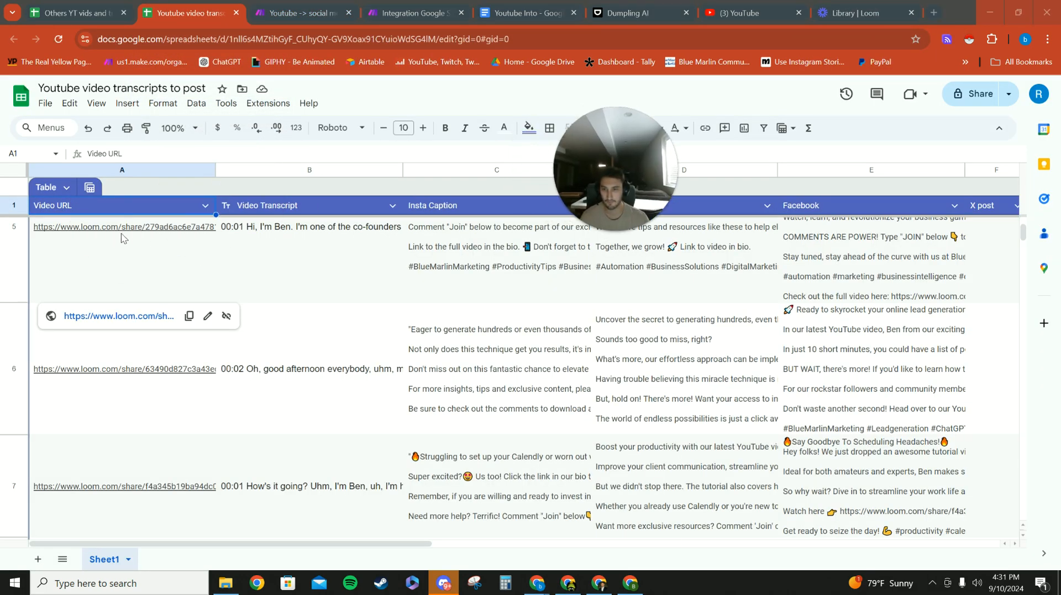
{"action": "left_click", "coordinate": [314, 249]}
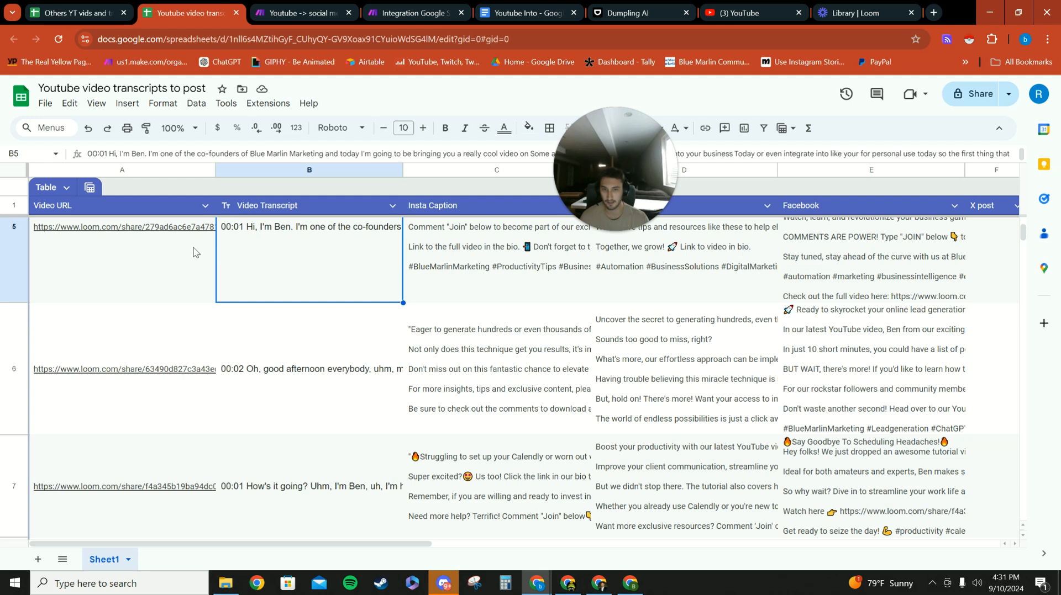
{"action": "left_click", "coordinate": [477, 296]}
{"action": "left_click_drag", "start_coordinate": [564, 184], "coordinate": [199, 209]}
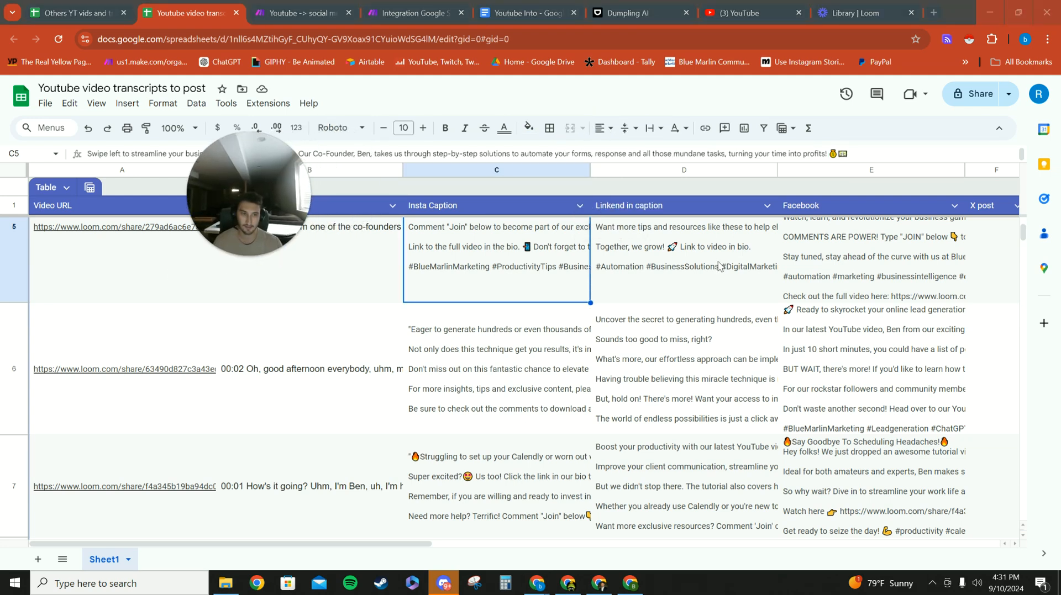
{"action": "left_click", "coordinate": [764, 284]}
{"action": "left_click", "coordinate": [860, 286]}
{"action": "left_click_drag", "start_coordinate": [401, 540], "coordinate": [581, 541]}
{"action": "left_click", "coordinate": [650, 297]}
{"action": "scroll", "coordinate": [549, 431], "scroll_direction": "up", "scroll_amount": 4}
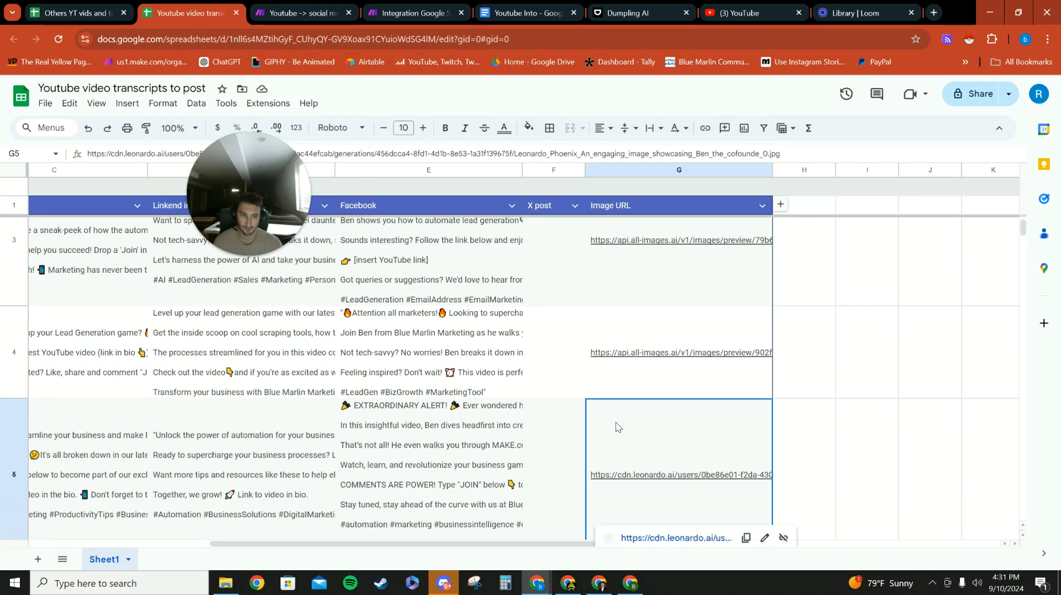
- Look at the video URLs and transcripts in the last rows of the table, rows 10 to 13
{"action": "scroll", "coordinate": [549, 422], "scroll_direction": "down", "scroll_amount": 10}
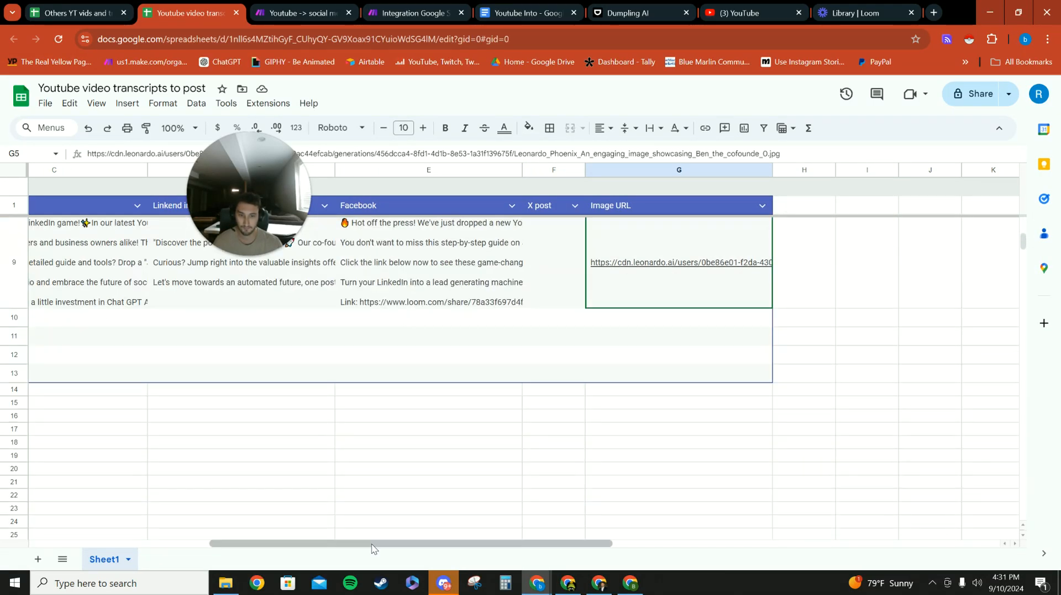
{"action": "left_click_drag", "start_coordinate": [372, 544], "coordinate": [190, 544]}
{"action": "left_click_drag", "start_coordinate": [249, 215], "coordinate": [114, 486]}
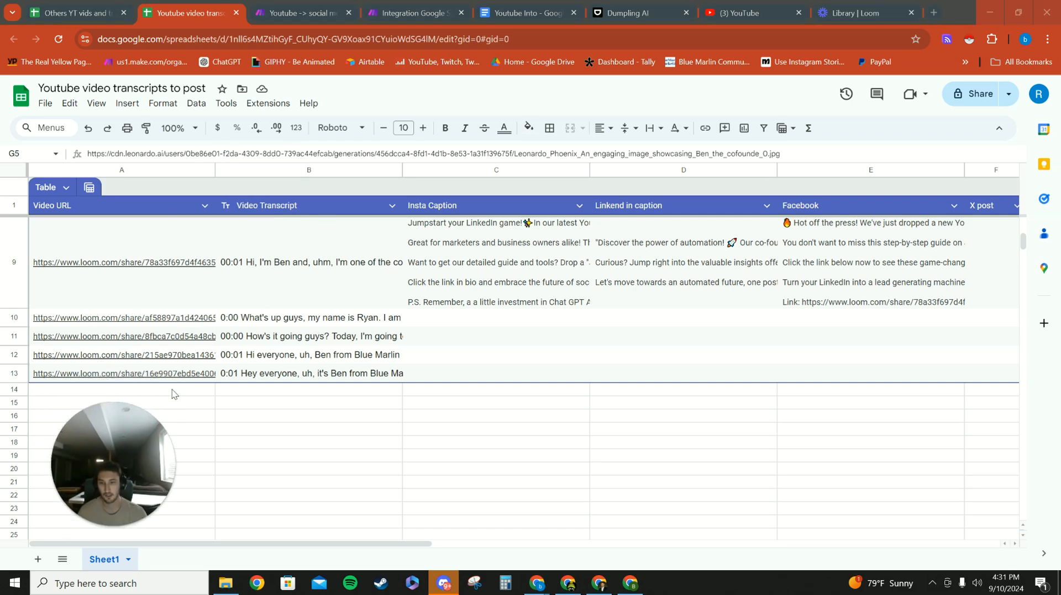
{"action": "mouse_move", "coordinate": [169, 376]}
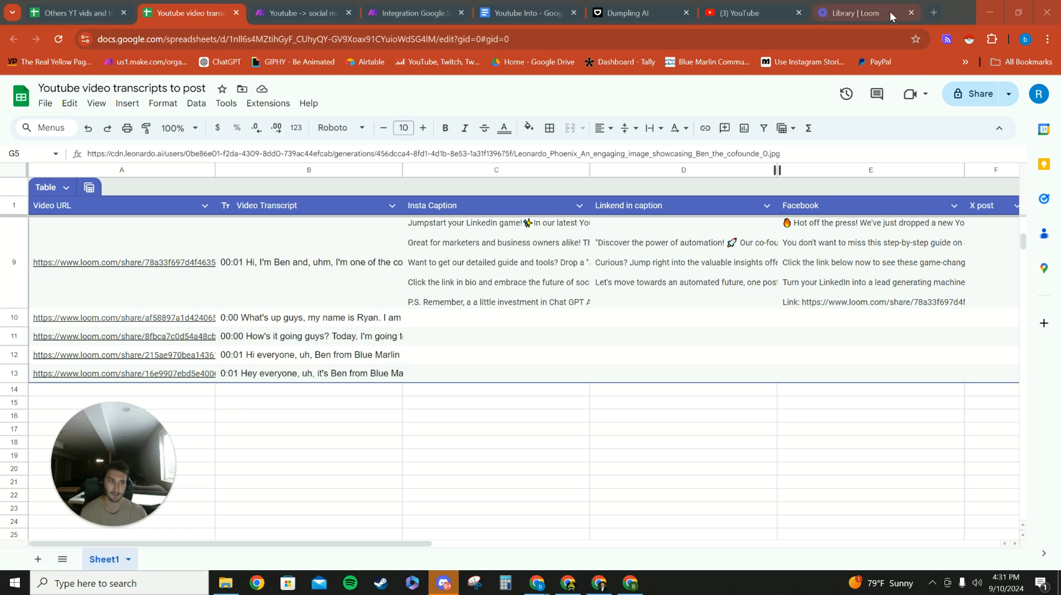
{"action": "mouse_move", "coordinate": [192, 335]}
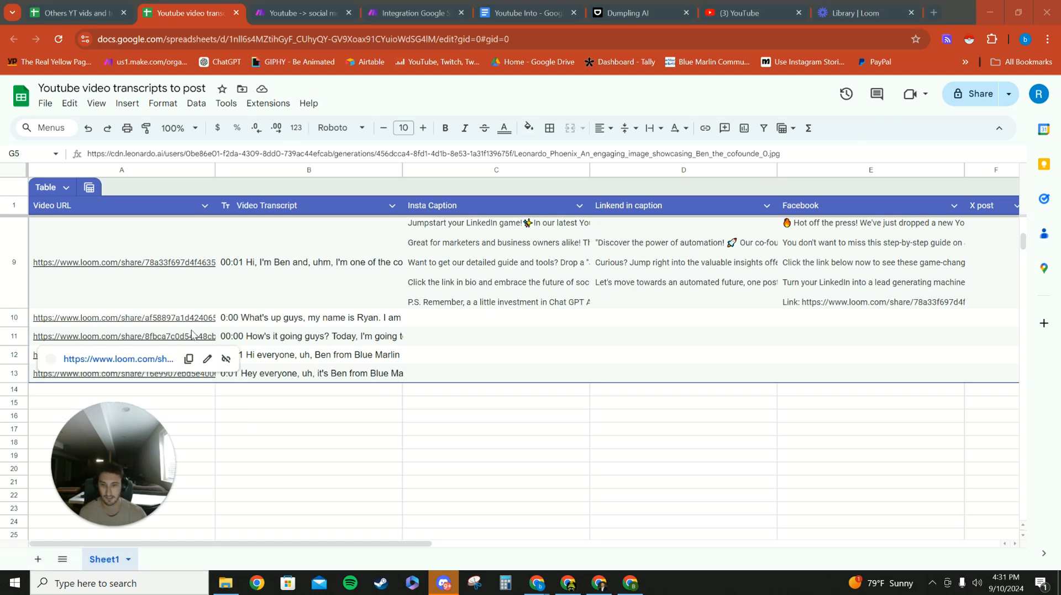
{"action": "left_click_drag", "start_coordinate": [138, 416], "coordinate": [147, 410]}
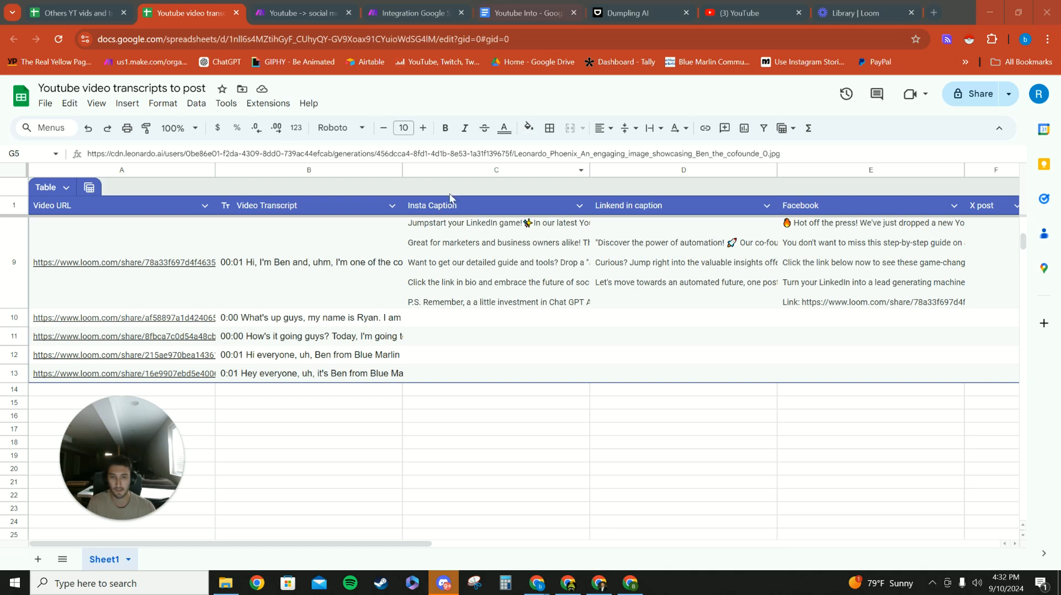
- Check the Google Sheets trigger's settings in the social media content scenario, and bring up the "Dumpling. Get YT transcripts" scenario
{"action": "left_click", "coordinate": [300, 8]}
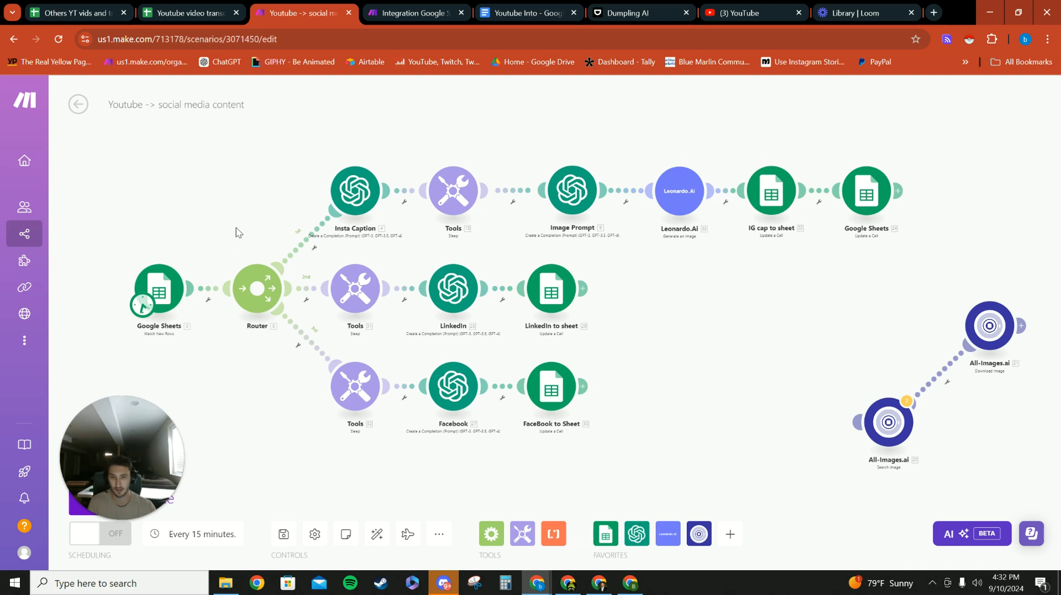
{"action": "left_click", "coordinate": [202, 283]}
{"action": "scroll", "coordinate": [312, 339], "scroll_direction": "down", "scroll_amount": 3}
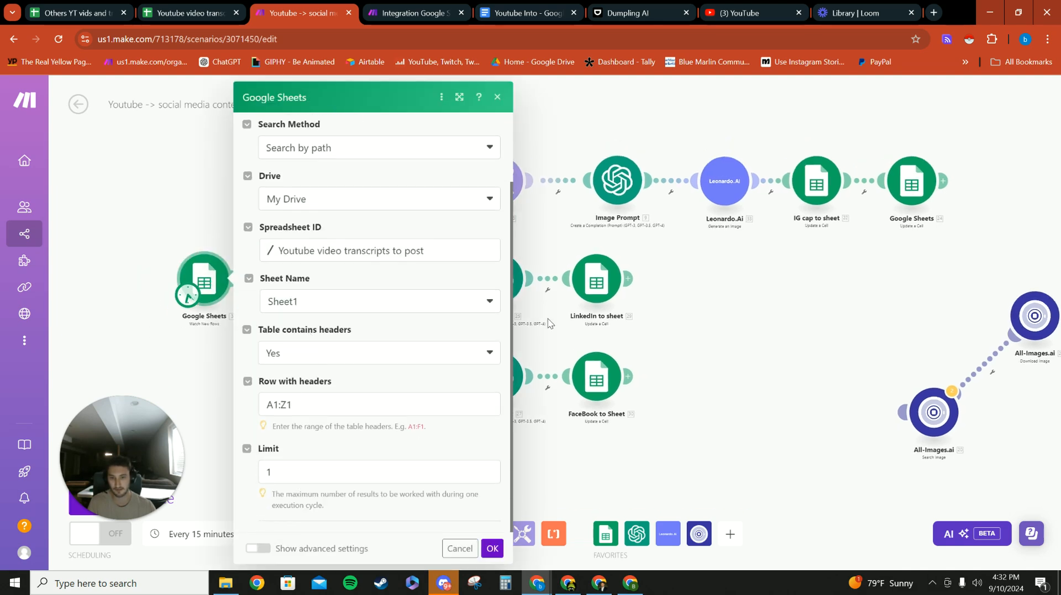
{"action": "left_click", "coordinate": [716, 331]}
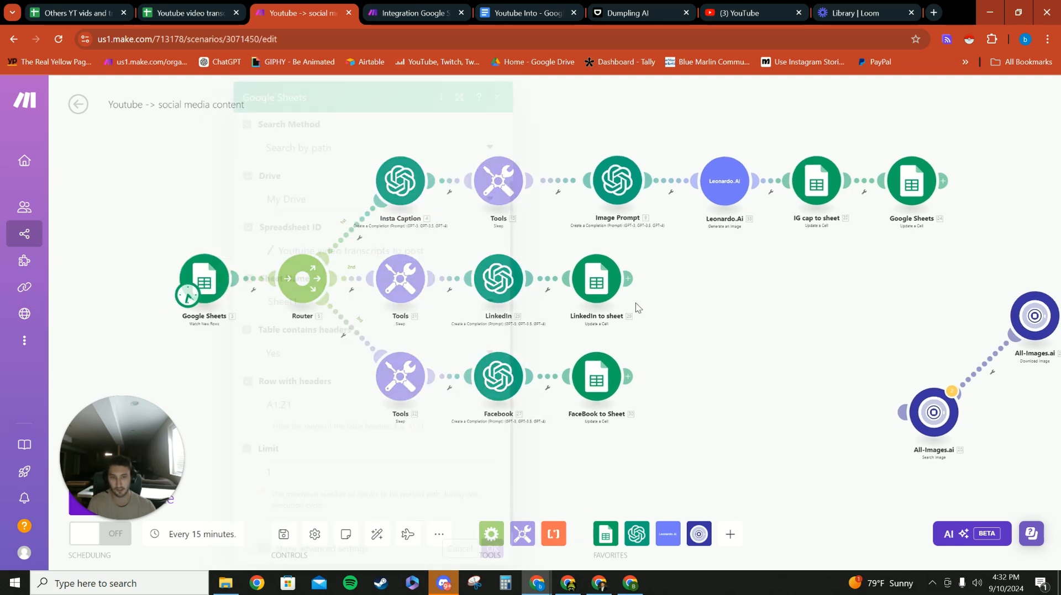
{"action": "left_click", "coordinate": [412, 16]}
{"action": "left_click_drag", "start_coordinate": [354, 191], "coordinate": [390, 143]}
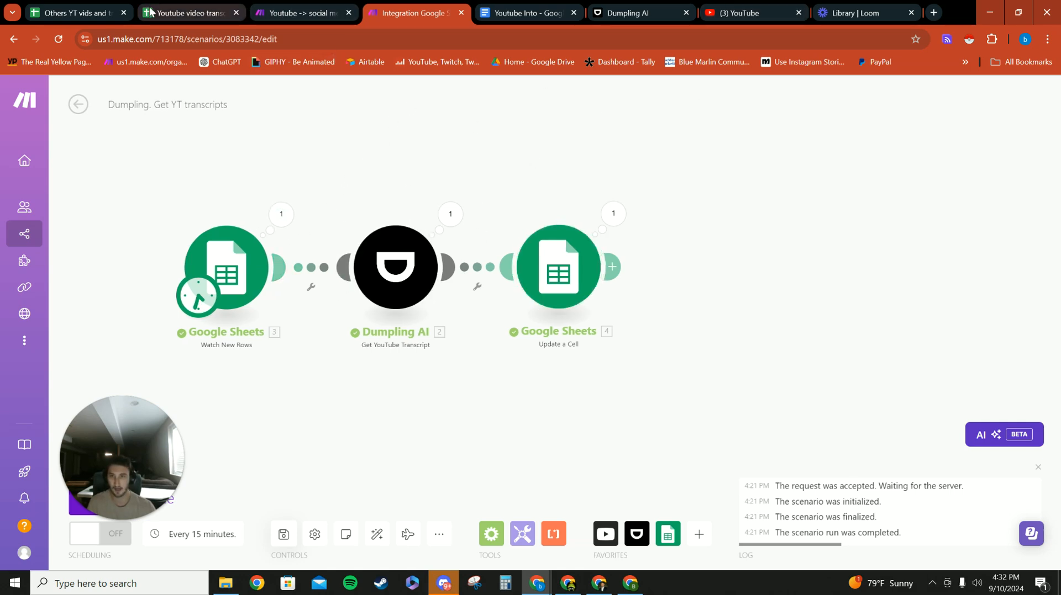
- Go back to the "Youtube video transcripts to post" sheet and look through row 5's Insta, LinkedIn, Facebook and X post cells
{"action": "left_click", "coordinate": [219, 12]}
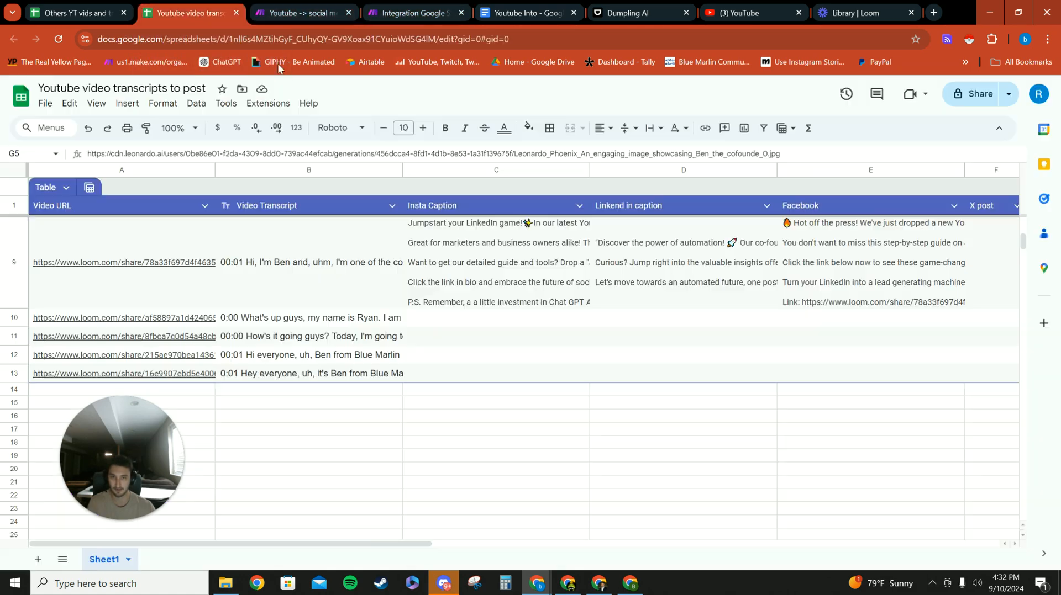
{"action": "scroll", "coordinate": [314, 257], "scroll_direction": "up", "scroll_amount": 7}
{"action": "left_click", "coordinate": [480, 280]}
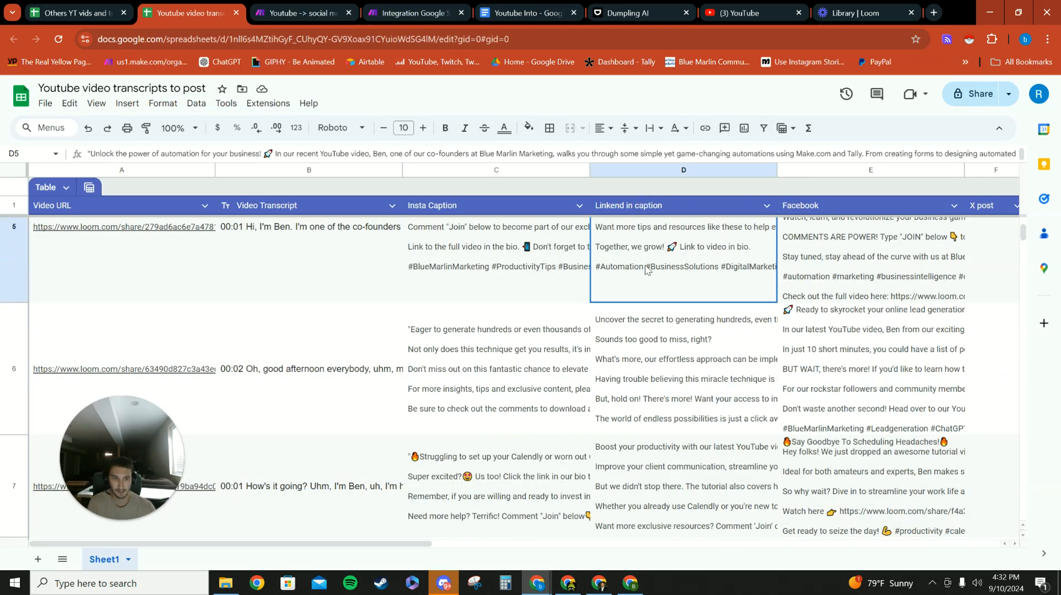
{"action": "left_click", "coordinate": [647, 272]}
{"action": "left_click", "coordinate": [818, 260]}
{"action": "left_click", "coordinate": [998, 258]}
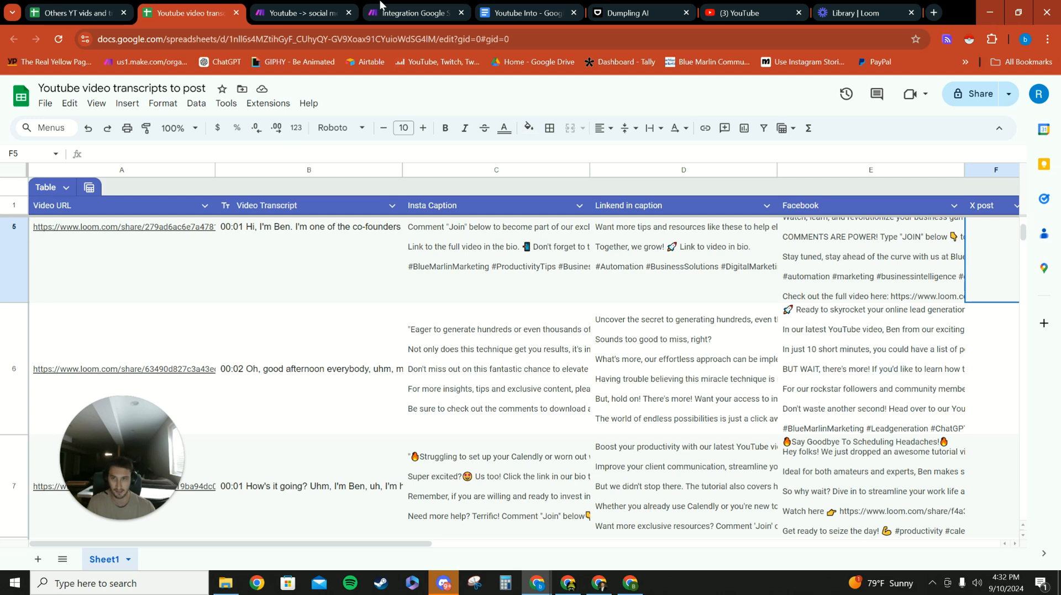
- Inspect the Watch New Rows module's connection, spreadsheet, header and limit settings in the "Dumpling. Get YT transcripts" scenario
{"action": "left_click", "coordinate": [416, 20]}
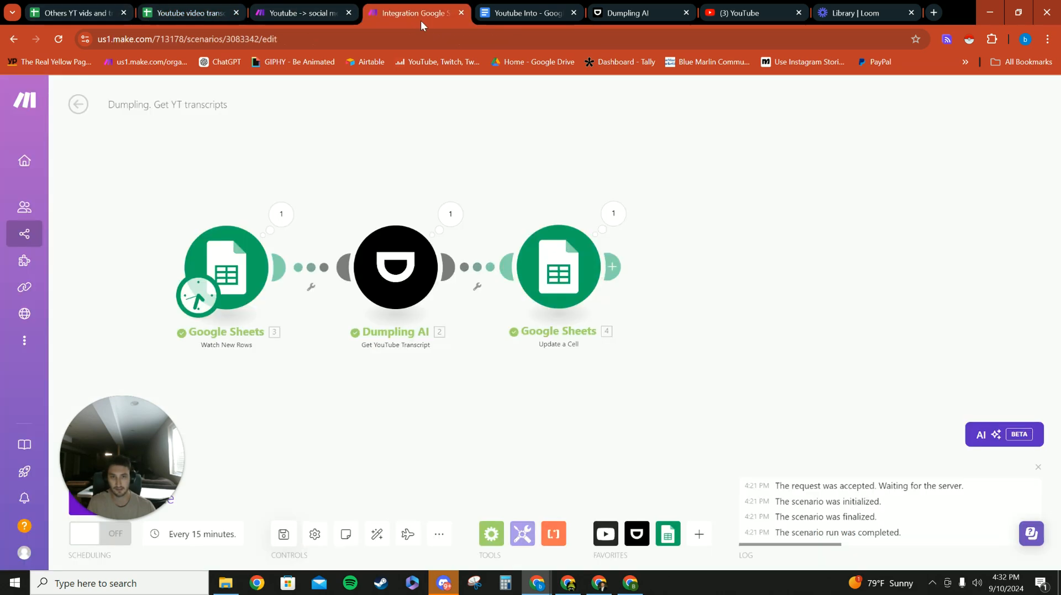
{"action": "left_click", "coordinate": [311, 266]}
{"action": "scroll", "coordinate": [485, 315], "scroll_direction": "down", "scroll_amount": 1}
{"action": "scroll", "coordinate": [502, 231], "scroll_direction": "up", "scroll_amount": 1}
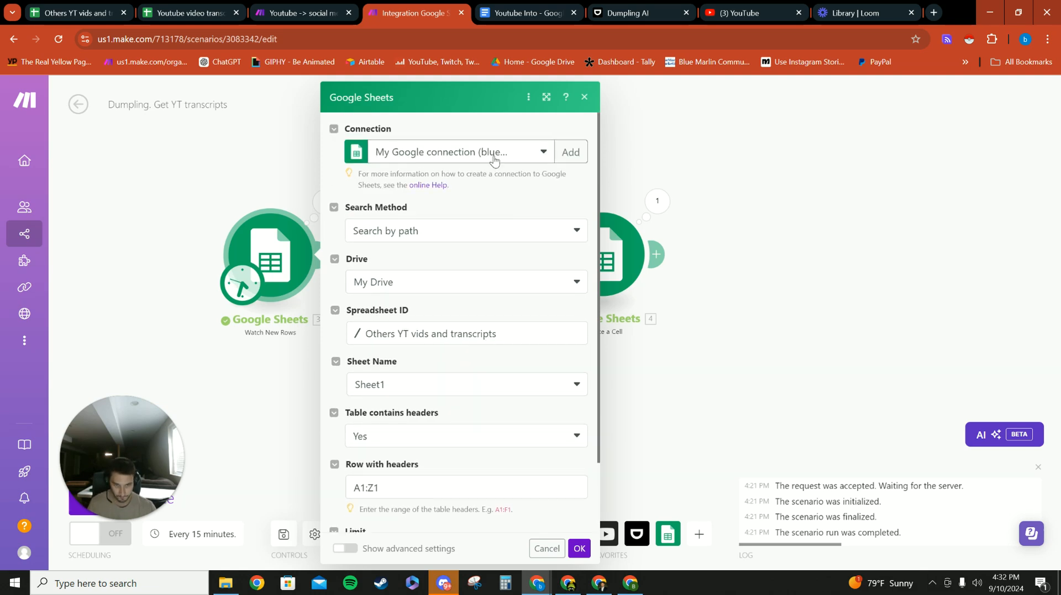
{"action": "scroll", "coordinate": [533, 177], "scroll_direction": "down", "scroll_amount": 1}
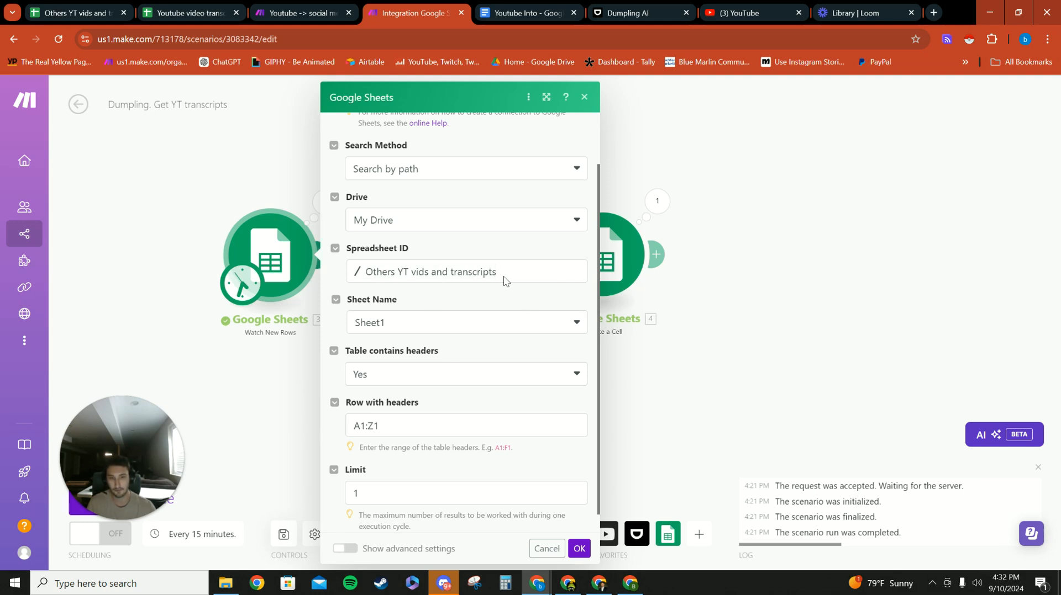
{"action": "scroll", "coordinate": [464, 287], "scroll_direction": "down", "scroll_amount": 1}
{"action": "left_click", "coordinate": [194, 153]}
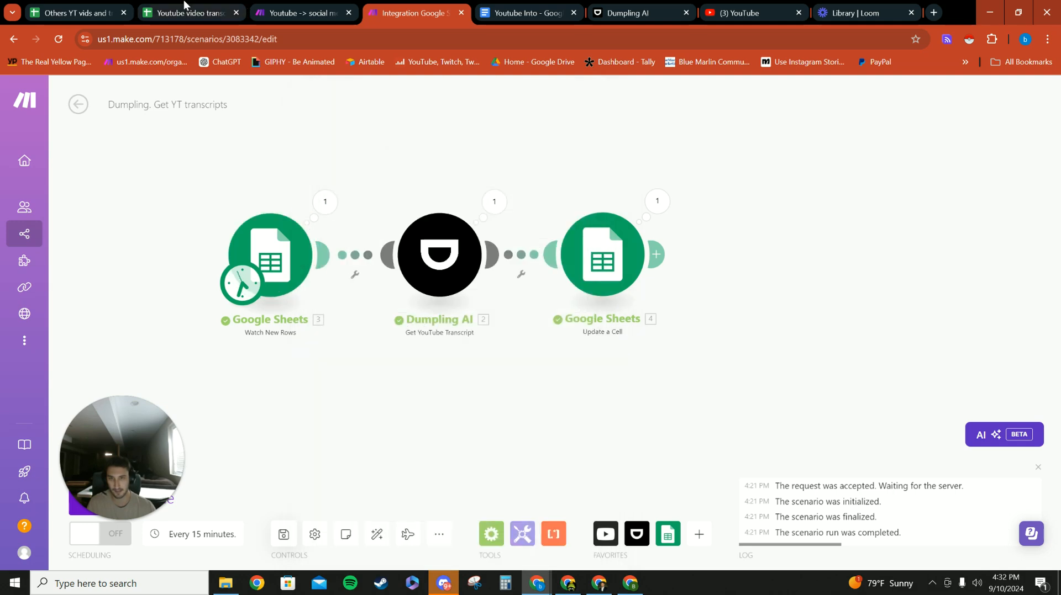
- Examine the video URLs and the row 3 transcript in the "Others YT vids and transcripts" sheet
{"action": "left_click", "coordinate": [186, 9]}
{"action": "scroll", "coordinate": [193, 217], "scroll_direction": "up", "scroll_amount": 2}
{"action": "left_click", "coordinate": [88, 12]}
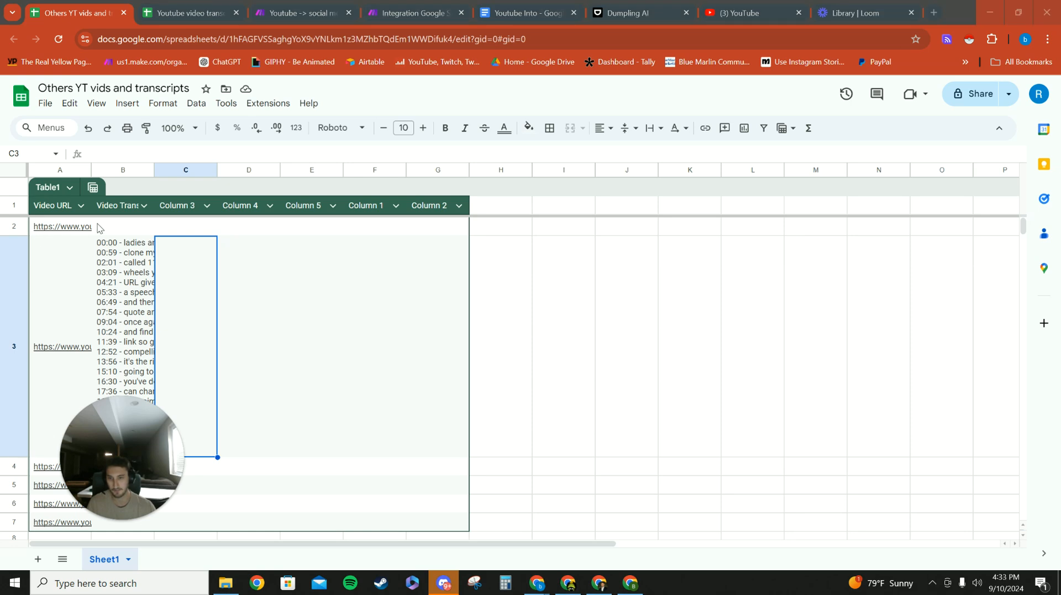
{"action": "scroll", "coordinate": [105, 276], "scroll_direction": "down", "scroll_amount": 3}
{"action": "left_click", "coordinate": [127, 271]}
{"action": "scroll", "coordinate": [131, 343], "scroll_direction": "up", "scroll_amount": 3}
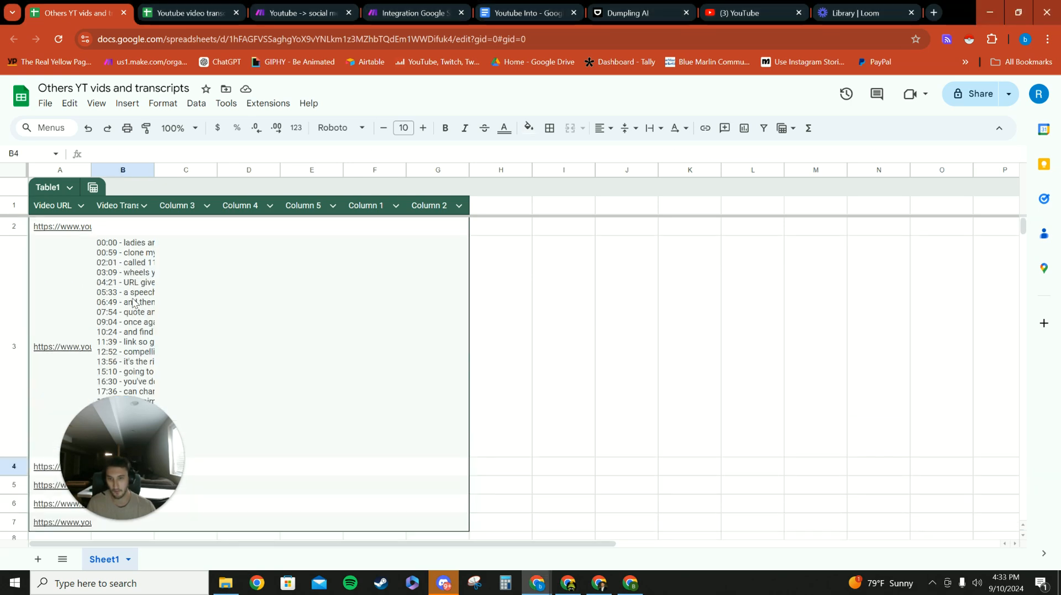
{"action": "scroll", "coordinate": [140, 307], "scroll_direction": "down", "scroll_amount": 3}
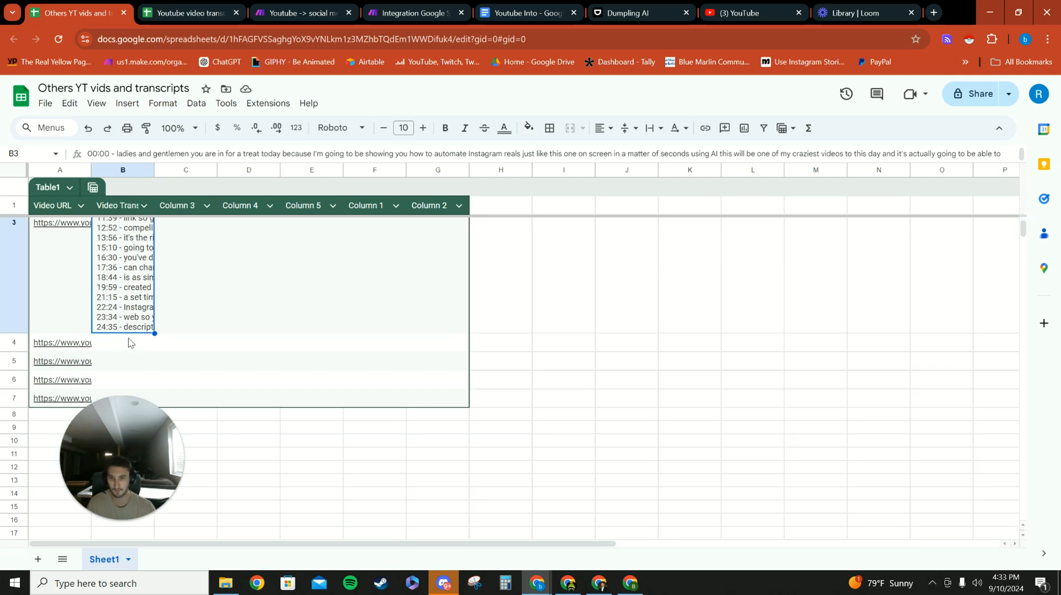
{"action": "scroll", "coordinate": [133, 305], "scroll_direction": "up", "scroll_amount": 3}
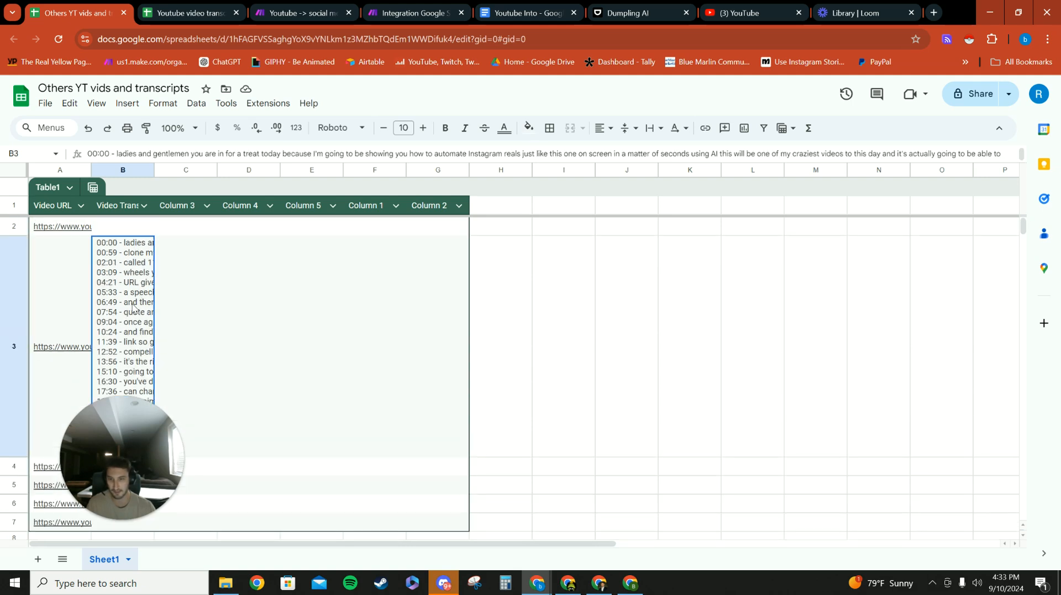
{"action": "left_click", "coordinate": [169, 295]}
{"action": "left_click", "coordinate": [145, 291]}
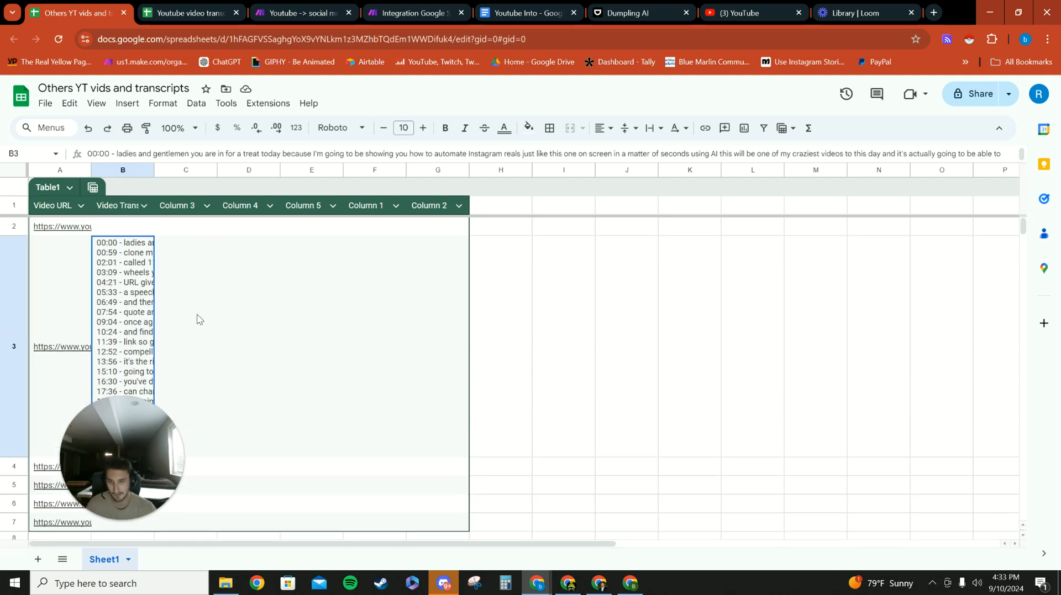
{"action": "left_click", "coordinate": [171, 336]}
{"action": "left_click", "coordinate": [127, 345]}
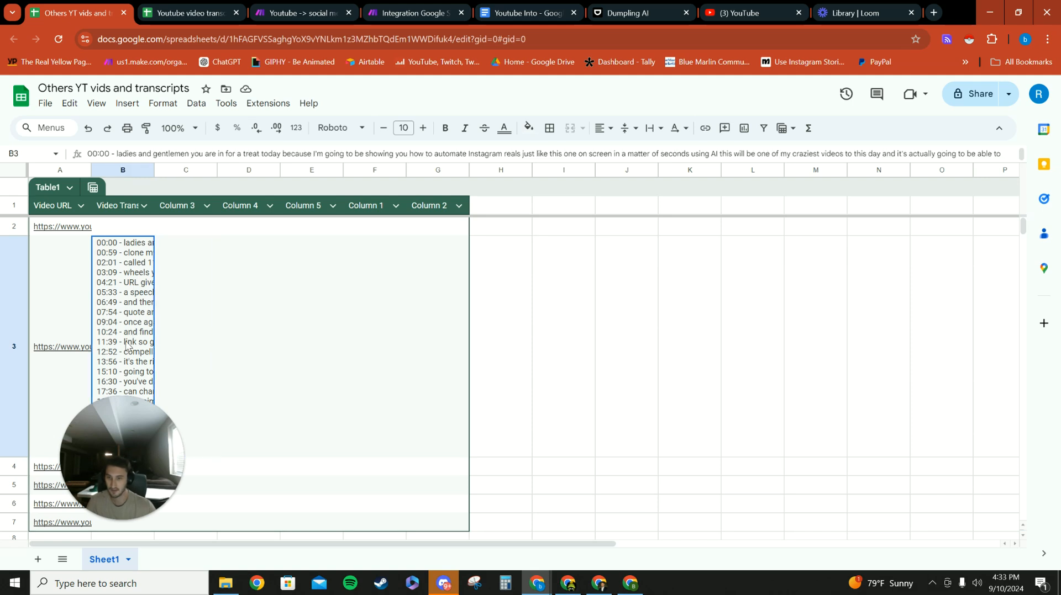
{"action": "left_click", "coordinate": [194, 309]}
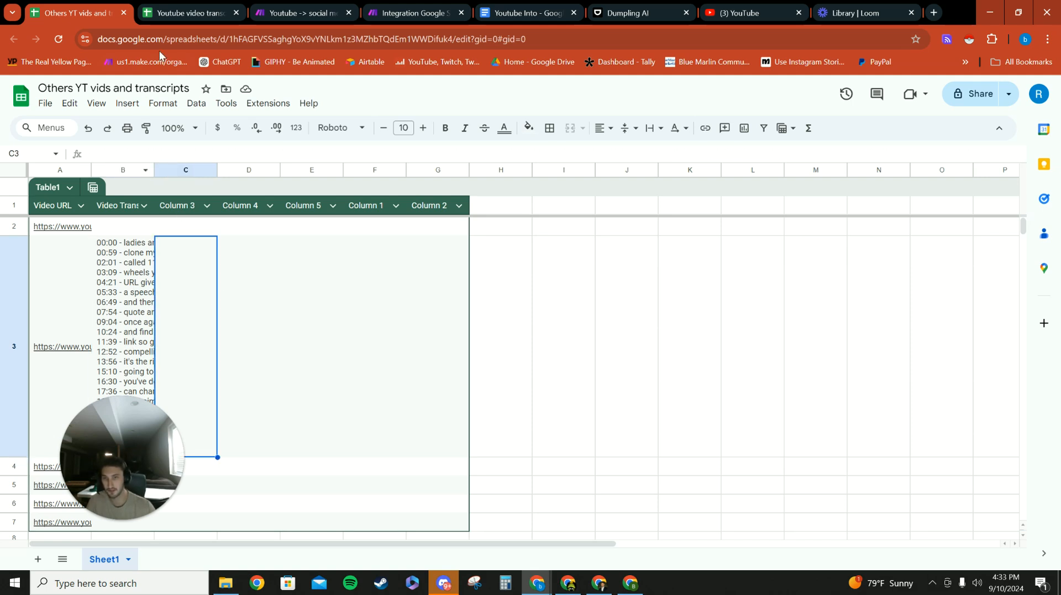
- Compare the "Youtube video transcripts to post" sheet with the social media content and Dumpling transcript scenarios, finishing on the social media content scenario
{"action": "left_click", "coordinate": [191, 12]}
{"action": "left_click", "coordinate": [301, 12]}
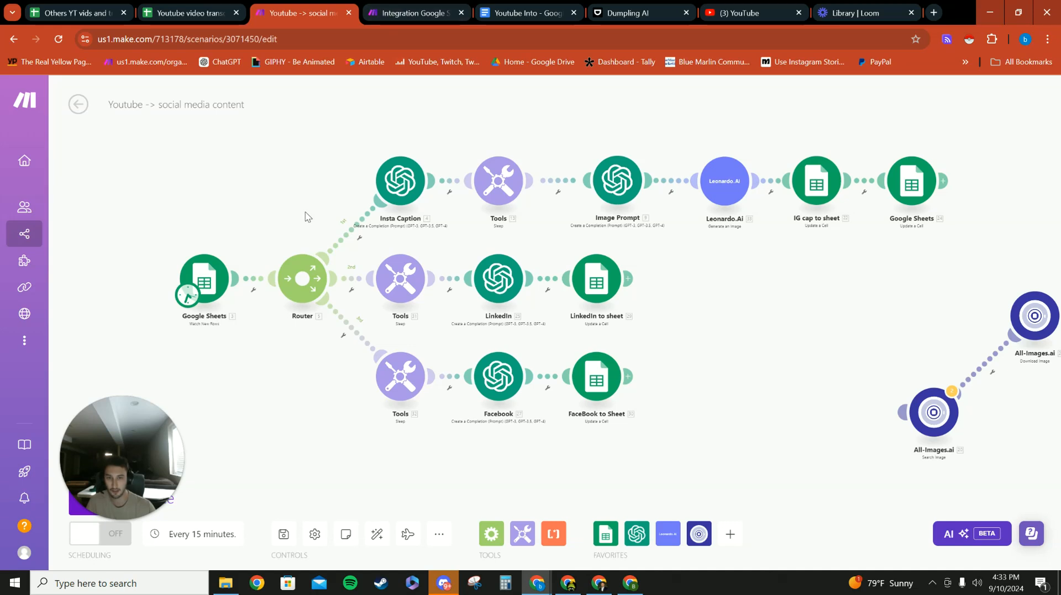
{"action": "left_click_drag", "start_coordinate": [237, 411], "coordinate": [323, 400]}
{"action": "left_click", "coordinate": [190, 12]}
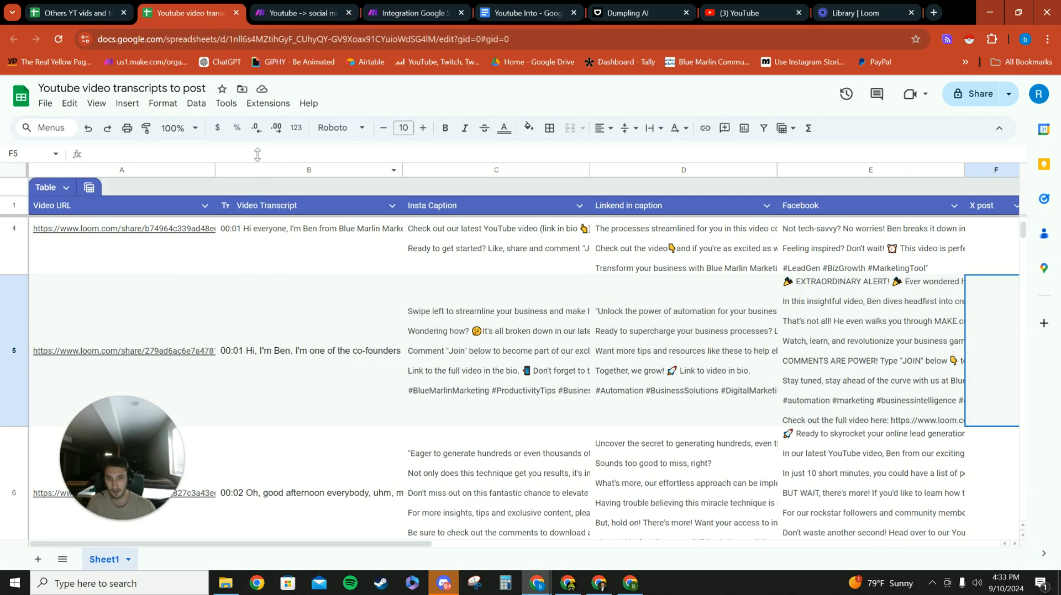
{"action": "left_click", "coordinate": [445, 7]}
{"action": "left_click", "coordinate": [202, 15]}
{"action": "left_click", "coordinate": [296, 12]}
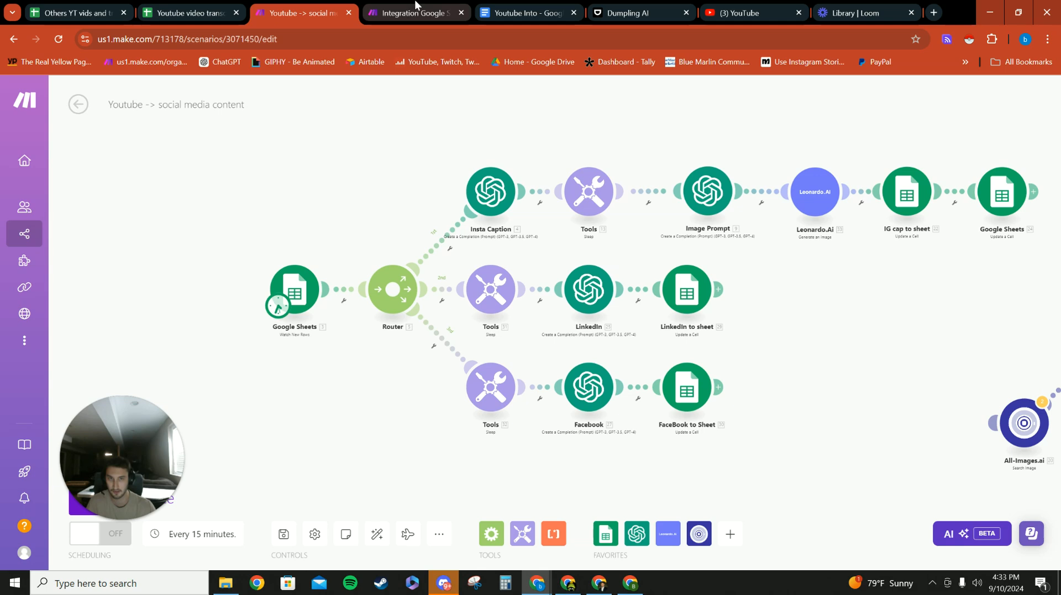
{"action": "left_click", "coordinate": [146, 11]}
{"action": "left_click", "coordinate": [312, 6]}
{"action": "left_click", "coordinate": [428, 6]}
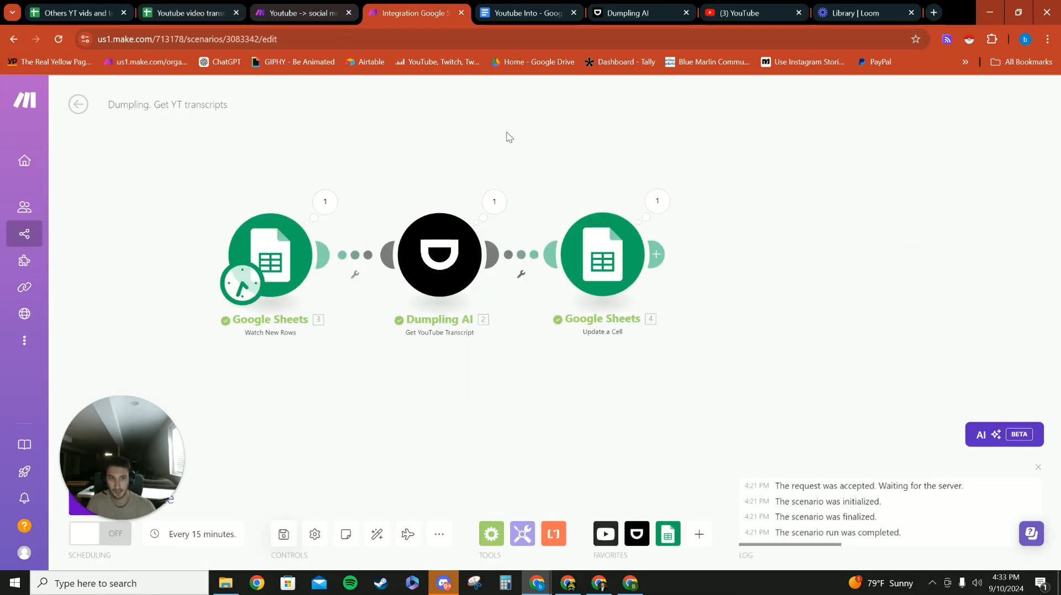
{"action": "left_click", "coordinate": [181, 12]}
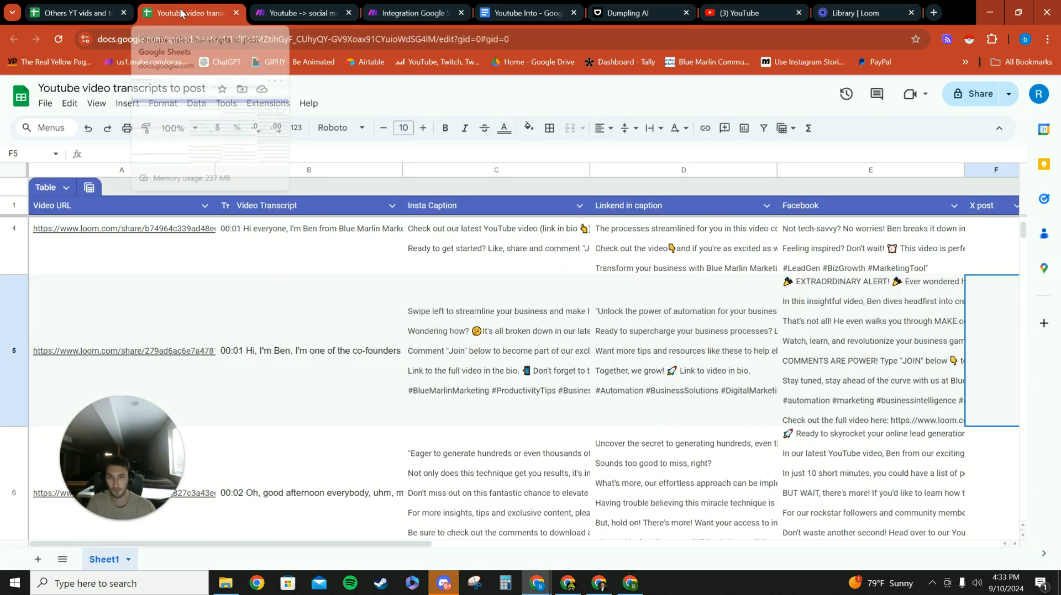
{"action": "left_click", "coordinate": [301, 13]}
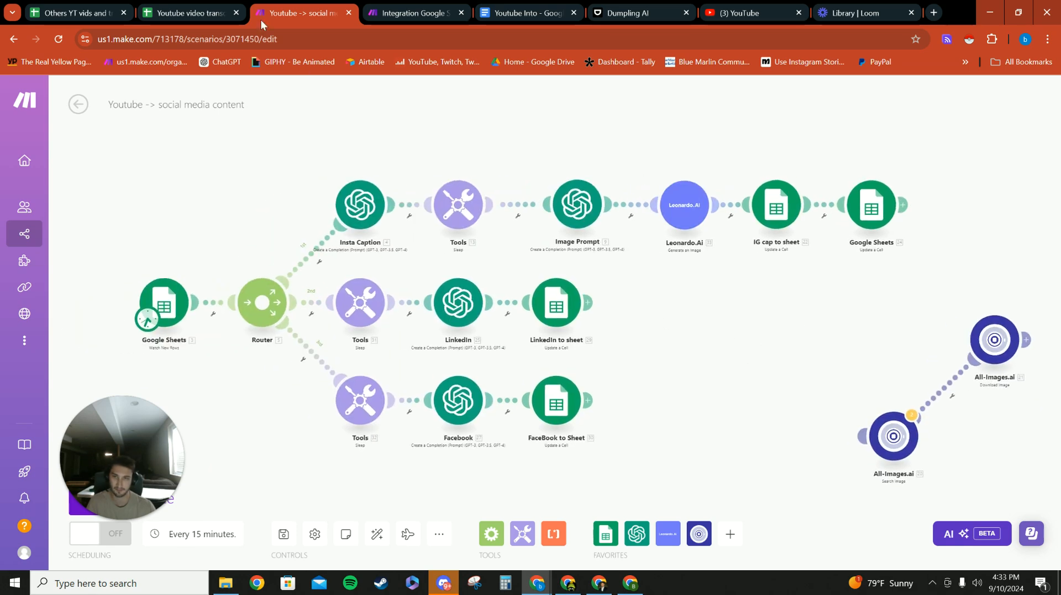
- Inspect the Dumpling AI module's connection in the "Dumpling. Get YT transcripts" scenario, then close its settings
{"action": "left_click", "coordinate": [243, 16]}
{"action": "left_click", "coordinate": [76, 8]}
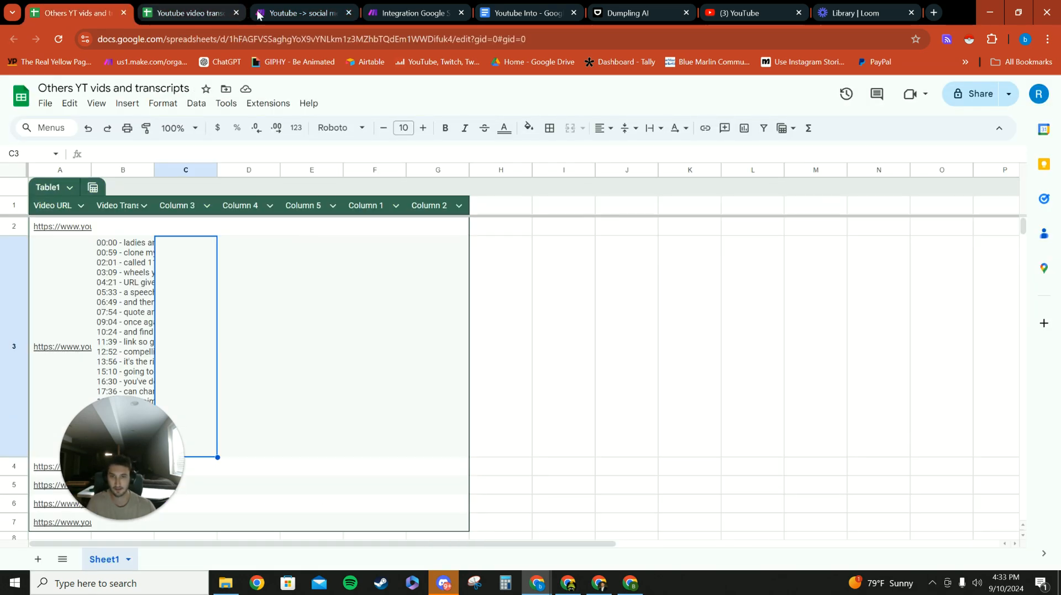
{"action": "left_click", "coordinate": [377, 8]}
{"action": "left_click", "coordinate": [460, 245]}
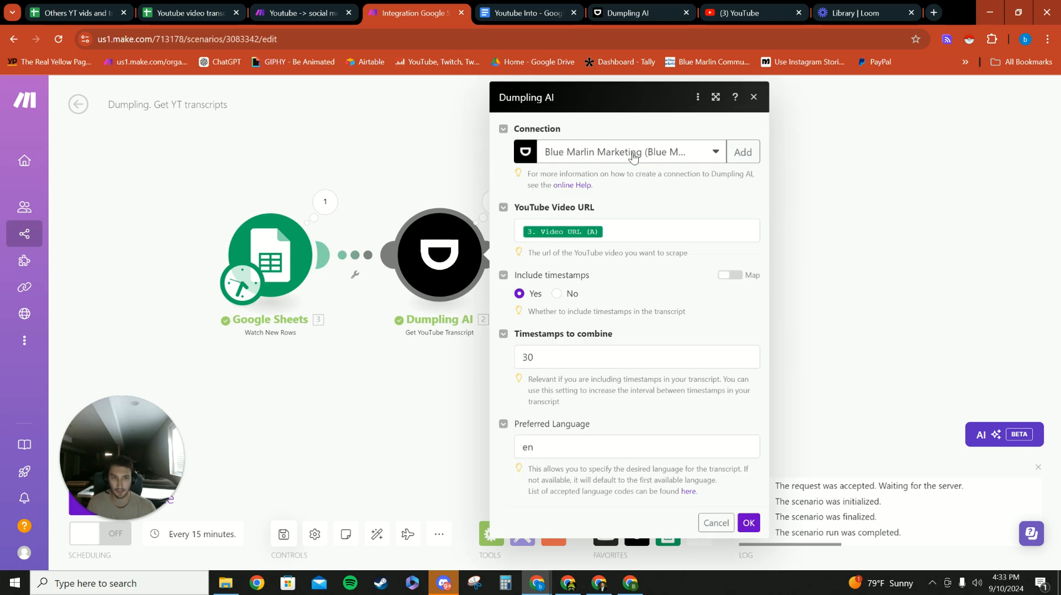
{"action": "left_click", "coordinate": [754, 97]}
- View the API keys page in Dumpling AI, then look over the tool and use-case list in the "Youtube Into" document
{"action": "left_click", "coordinate": [636, 12]}
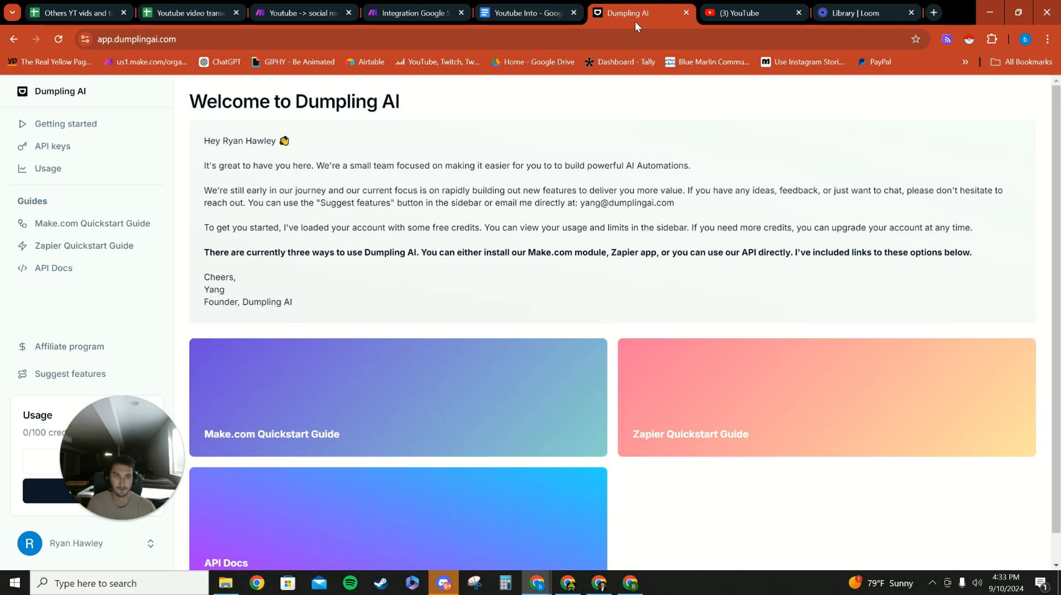
{"action": "left_click", "coordinate": [62, 155]}
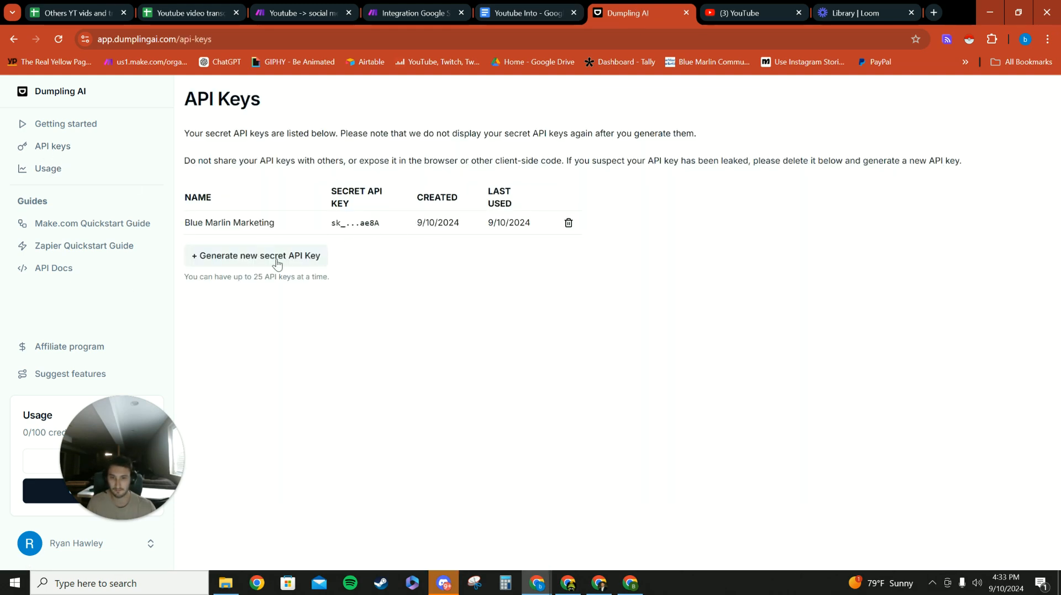
{"action": "left_click", "coordinate": [526, 10]}
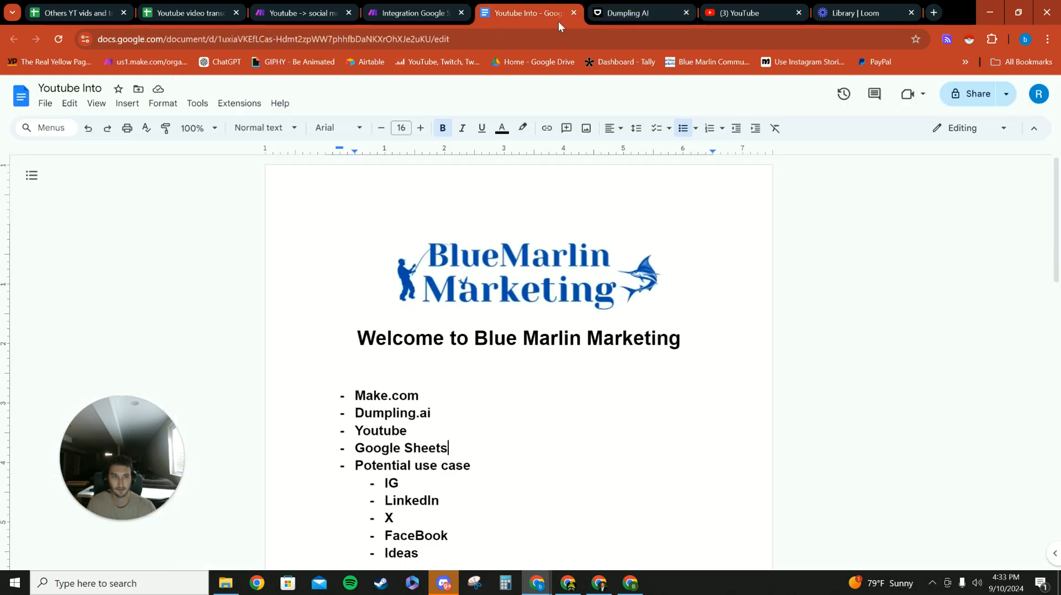
{"action": "scroll", "coordinate": [505, 302], "scroll_direction": "down", "scroll_amount": 1}
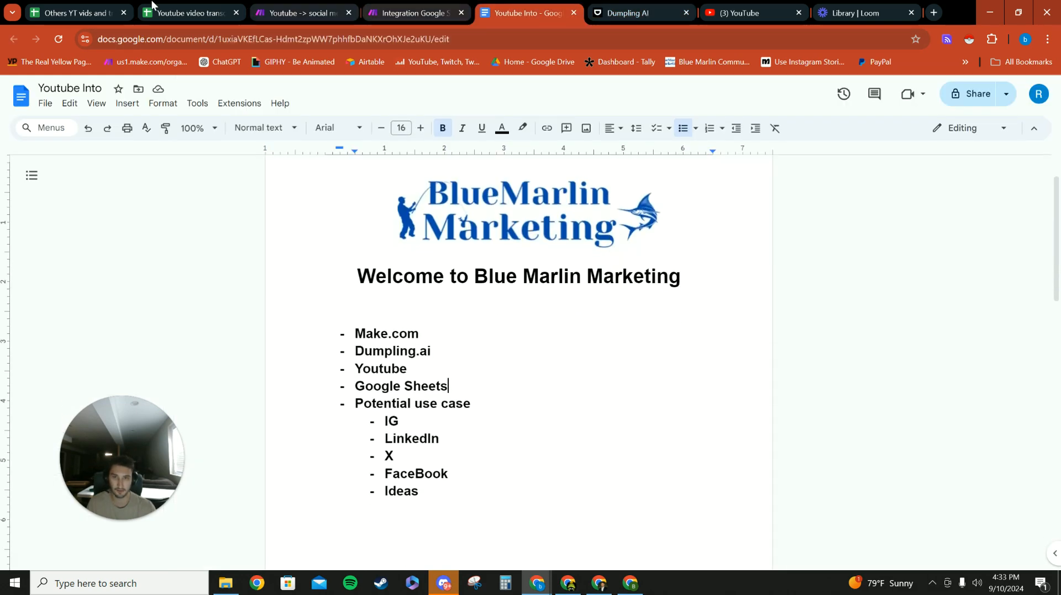
- Review the Dumpling AI module's YouTube Video URL mapping, timestamps to combine and preferred language in the transcript scenario, keeping its settings
{"action": "left_click", "coordinate": [279, 11]}
{"action": "left_click", "coordinate": [412, 13]}
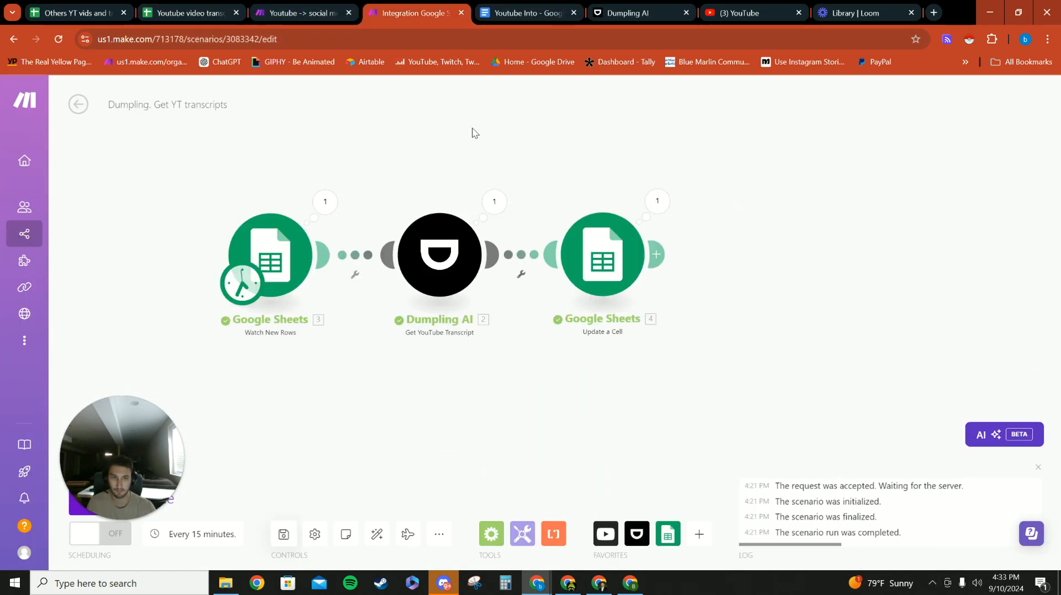
{"action": "left_click", "coordinate": [443, 241]}
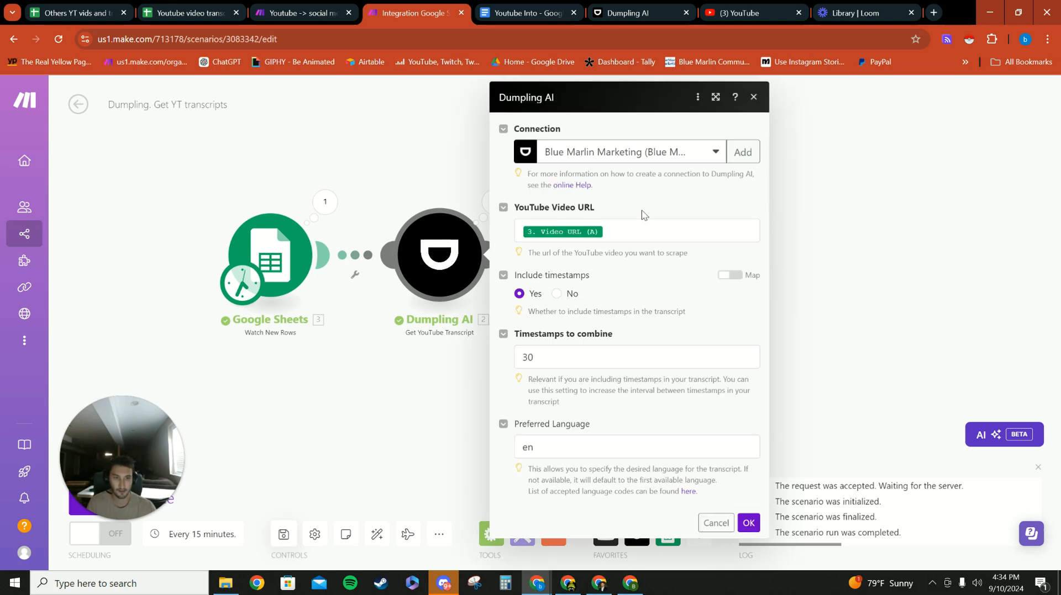
{"action": "left_click", "coordinate": [635, 231]}
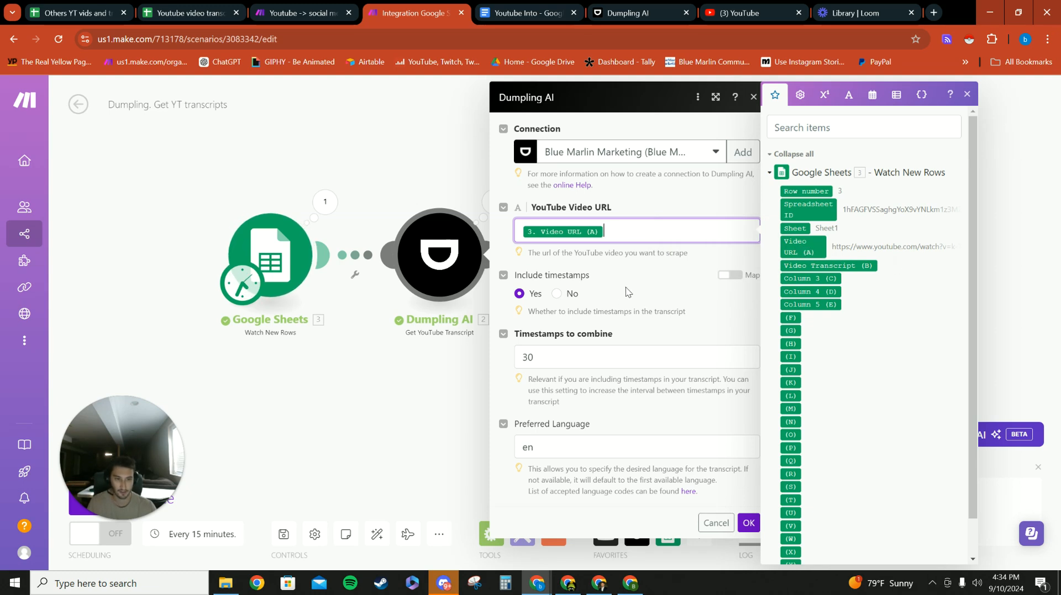
{"action": "left_click", "coordinate": [585, 362]}
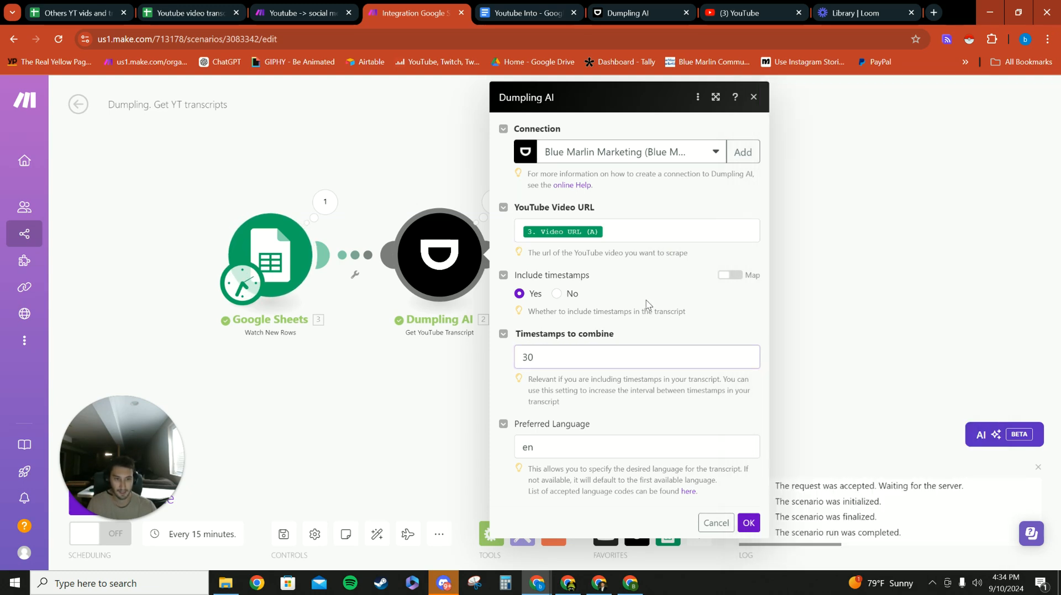
{"action": "left_click", "coordinate": [546, 356]}
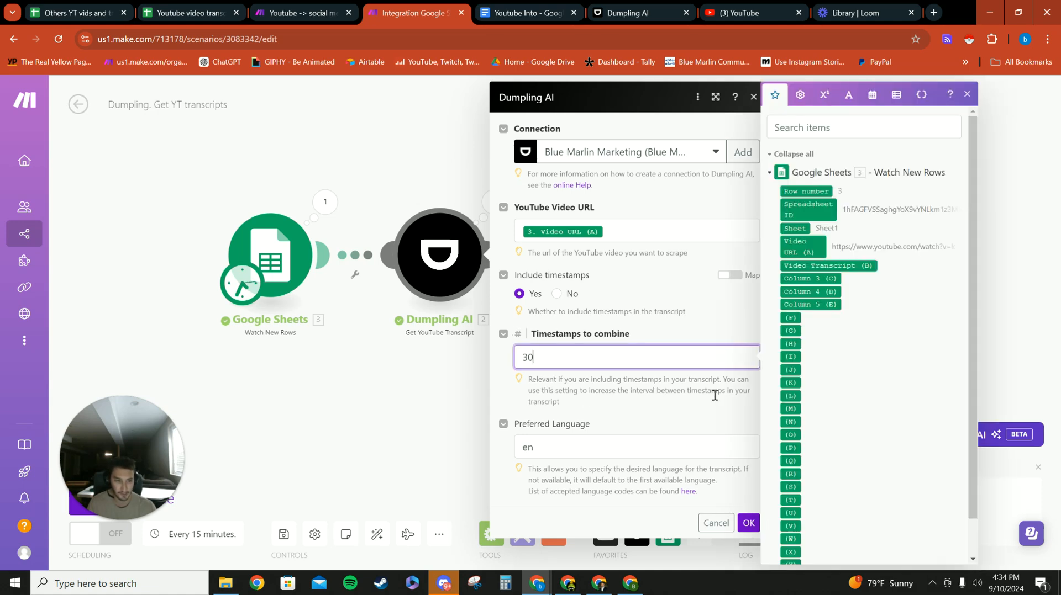
{"action": "left_click", "coordinate": [590, 376]}
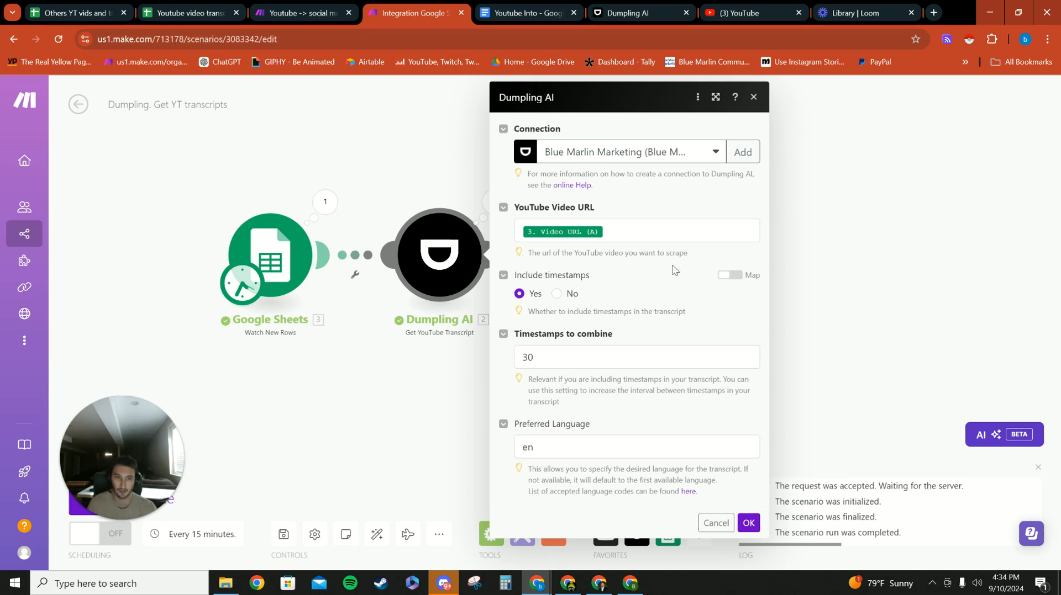
{"action": "left_click", "coordinate": [570, 442]}
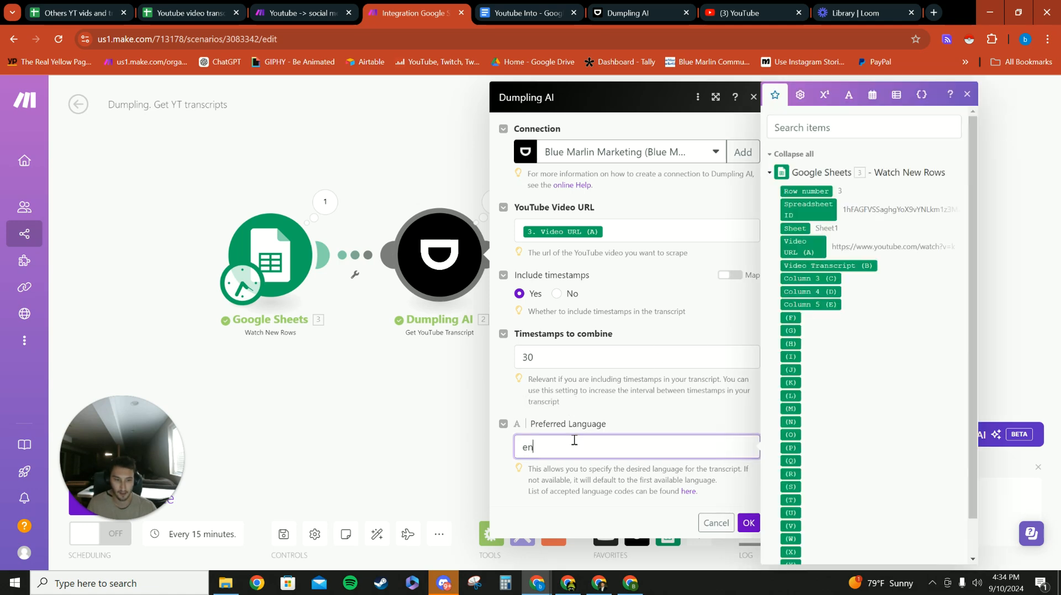
{"action": "left_click", "coordinate": [568, 434]}
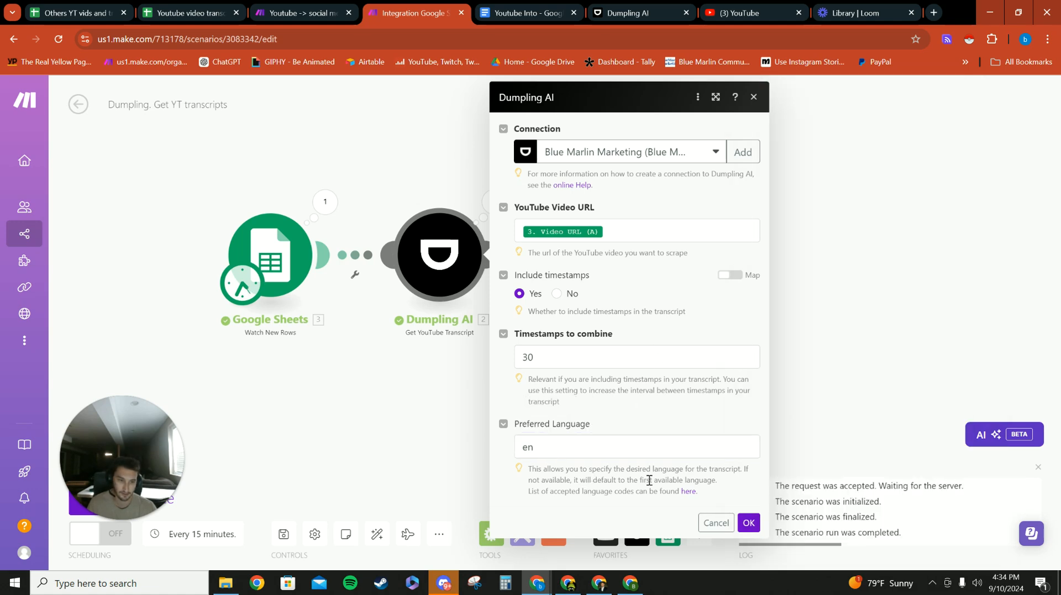
{"action": "left_click", "coordinate": [748, 523]}
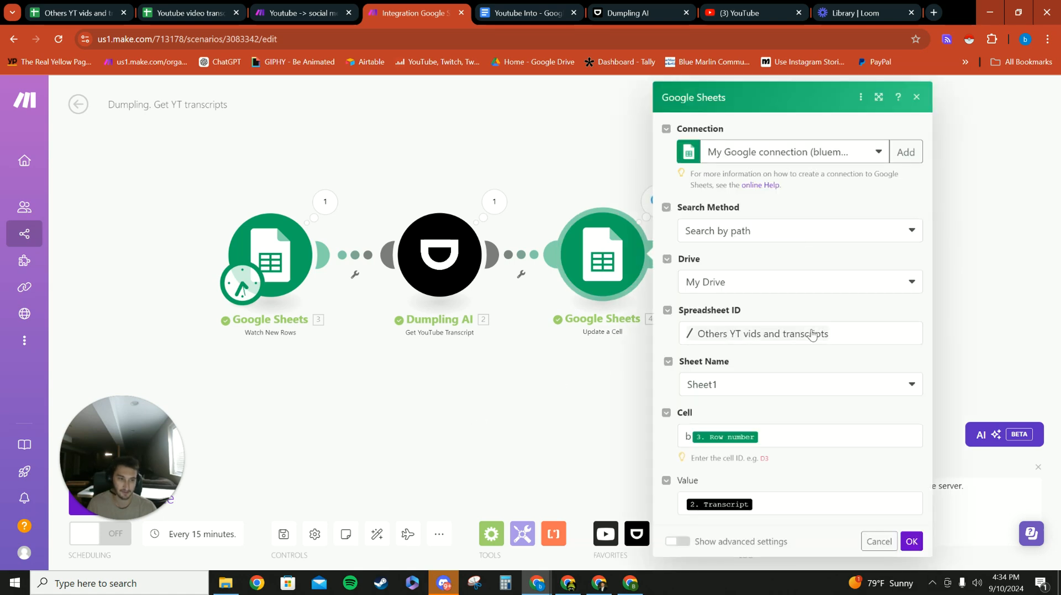
- Compare the Update a Cell module's target sheet "Others YT vids and transcripts" with "Youtube video transcripts to post", then return to the module
{"action": "left_click", "coordinate": [188, 12]}
{"action": "left_click", "coordinate": [72, 12]}
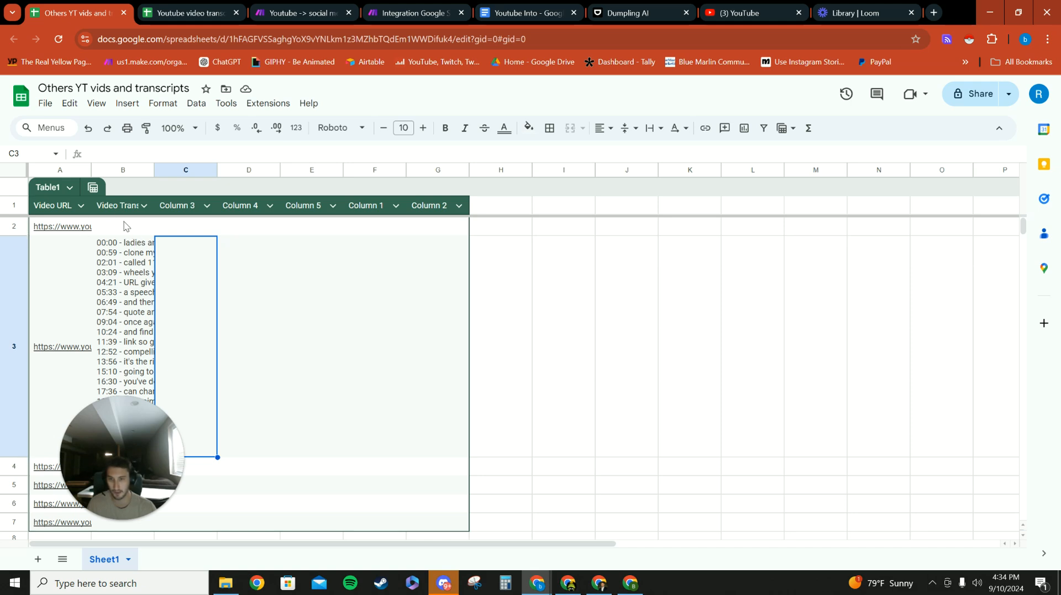
{"action": "left_click", "coordinate": [183, 12]}
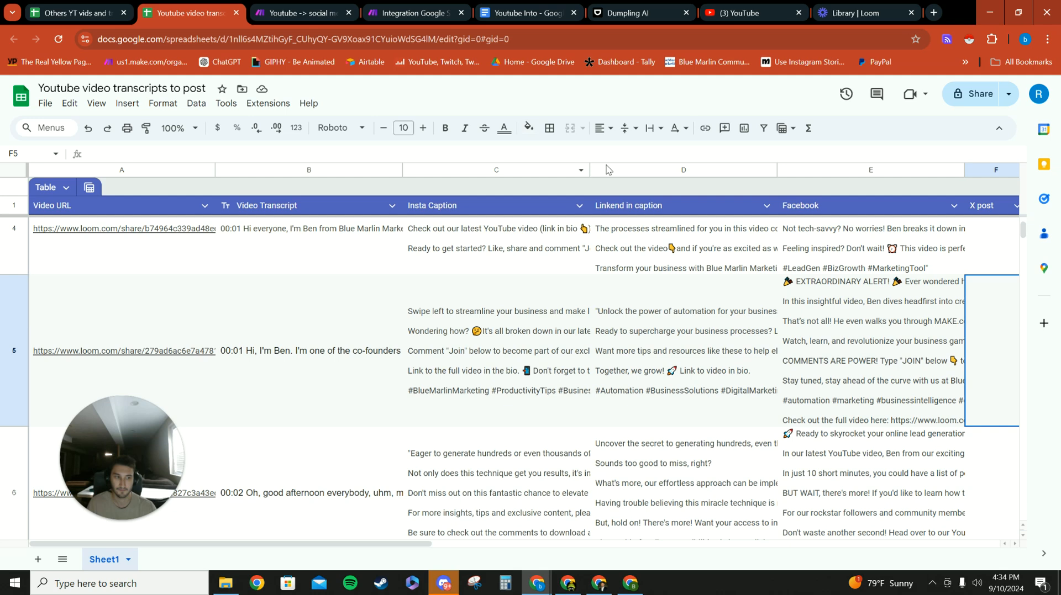
{"action": "key", "text": "ctrl+Tab"}
{"action": "key", "text": "ctrl+Tab"}
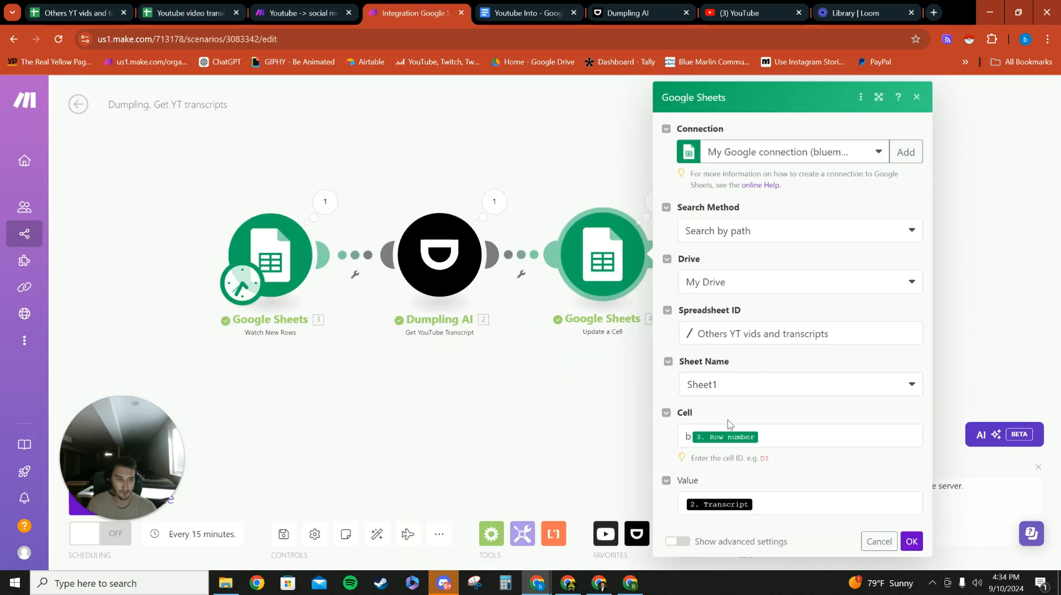
- Review the Update a Cell module's Cell mapping of b plus Row number and its Transcript value, keeping the settings
{"action": "left_click", "coordinate": [696, 439]}
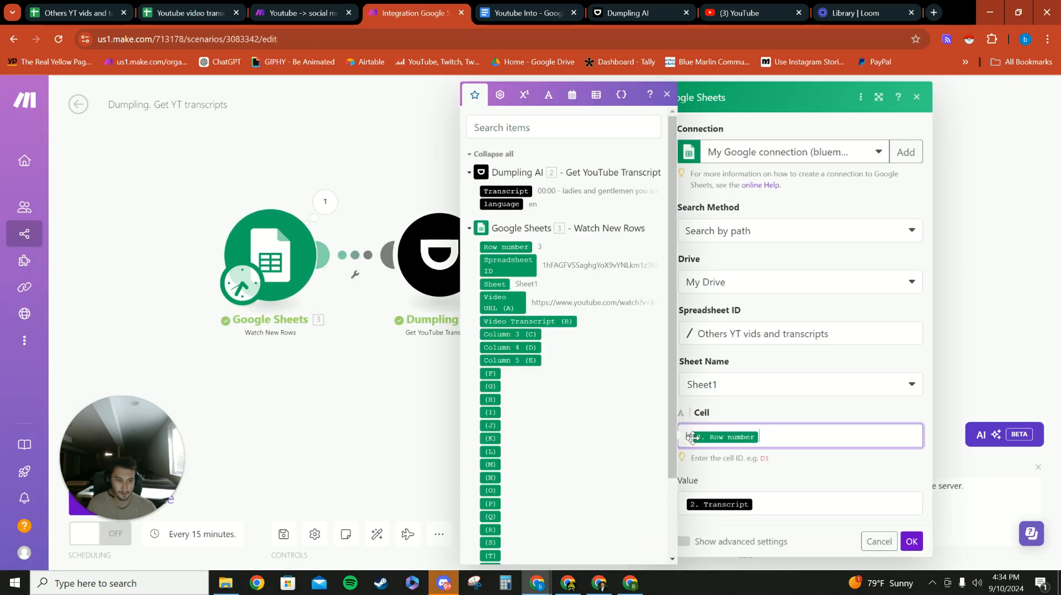
{"action": "scroll", "coordinate": [495, 392], "scroll_direction": "down", "scroll_amount": 2}
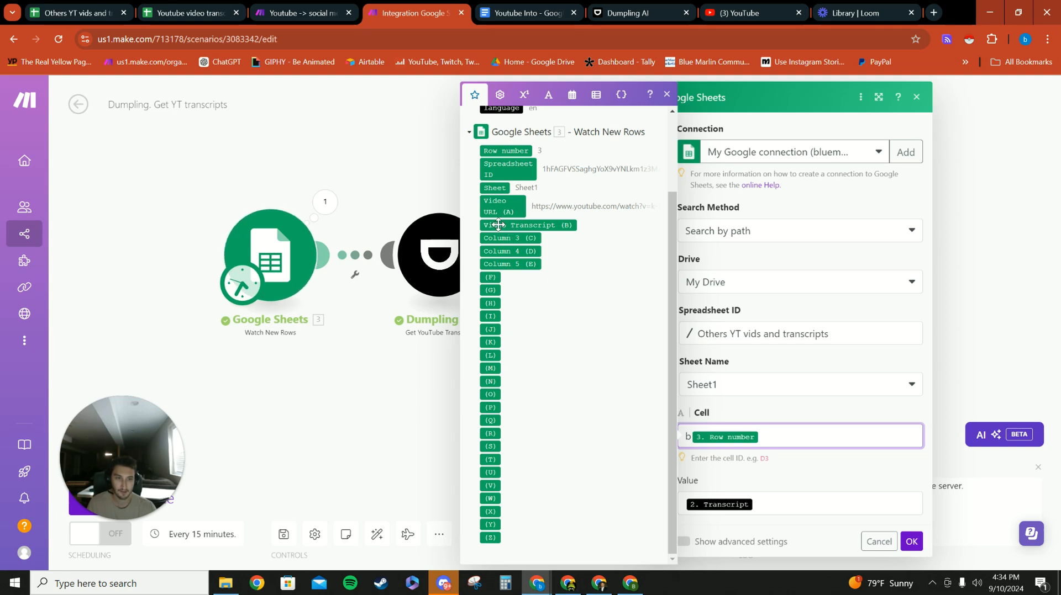
{"action": "left_click_drag", "start_coordinate": [698, 437], "coordinate": [697, 436]}
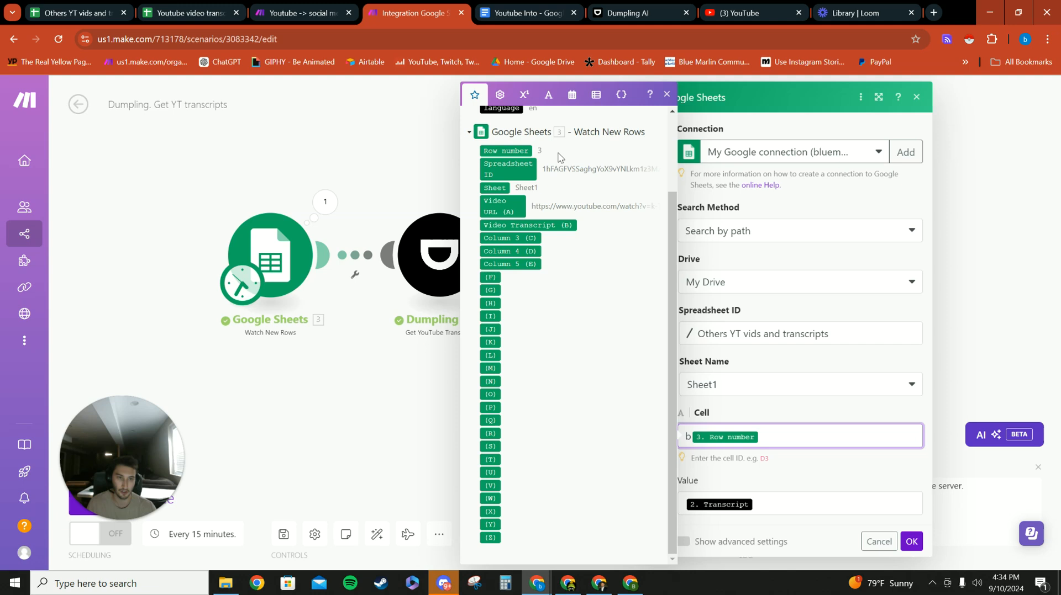
{"action": "left_click", "coordinate": [779, 504]}
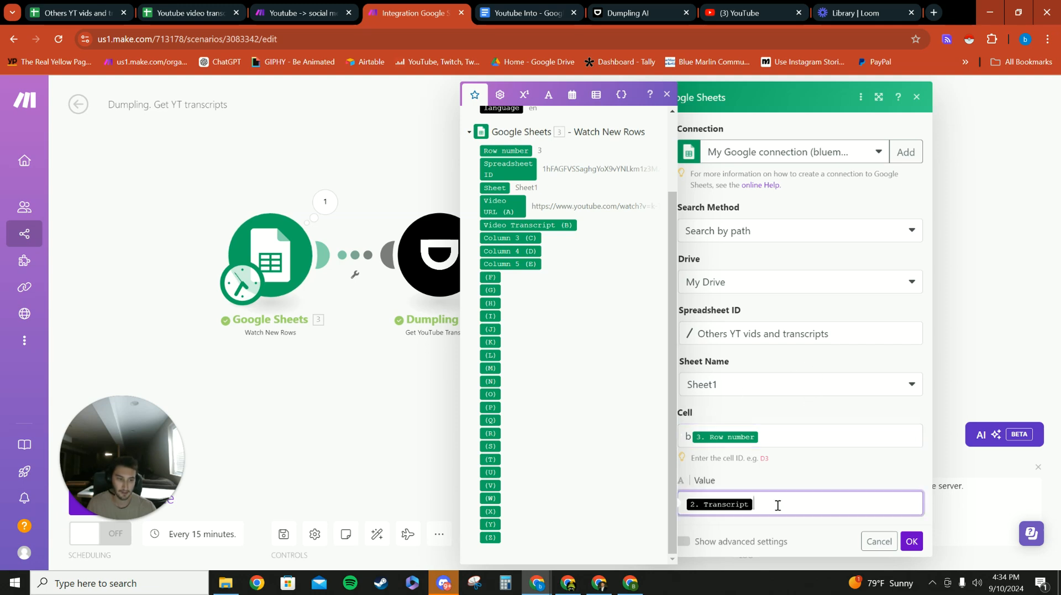
{"action": "scroll", "coordinate": [547, 294], "scroll_direction": "up", "scroll_amount": 2}
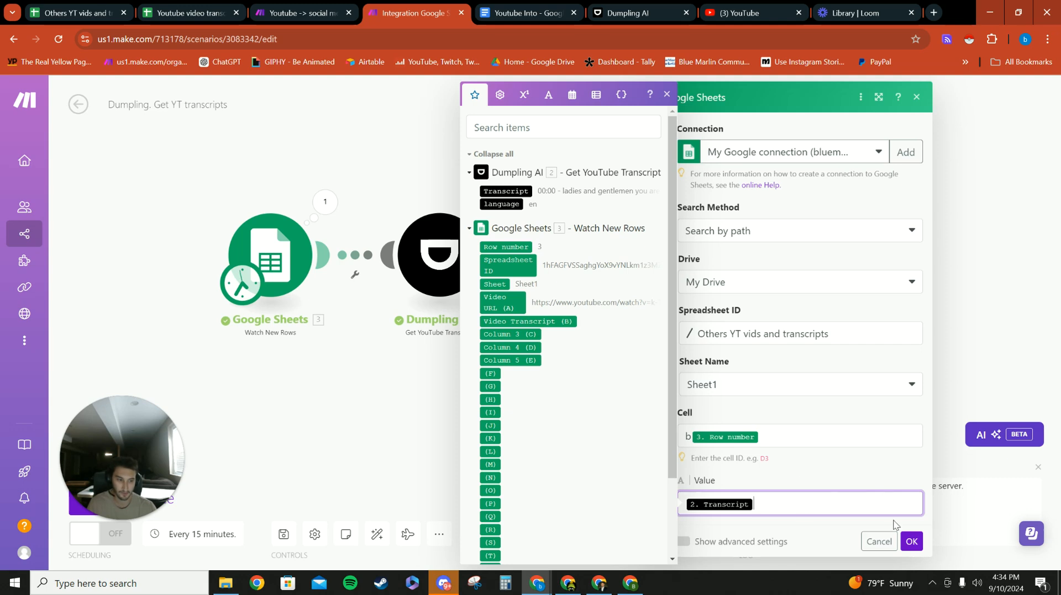
{"action": "left_click", "coordinate": [910, 541]}
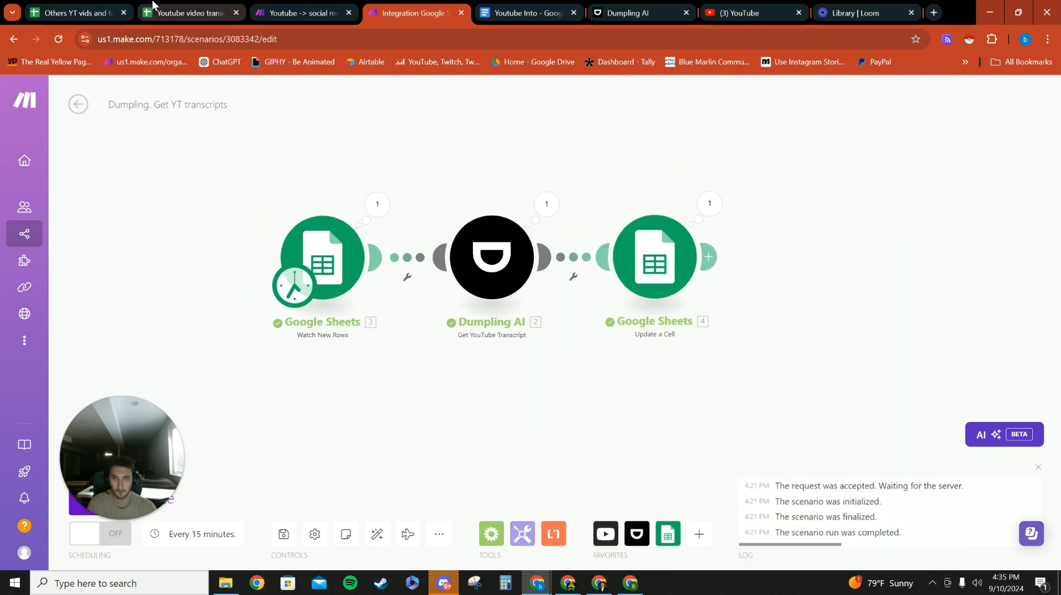
- Check the rows still missing transcripts in "Others YT vids and transcripts" and run the "Dumpling. Get YT transcripts" scenario once
{"action": "left_click", "coordinate": [153, 5]}
{"action": "left_click", "coordinate": [78, 13]}
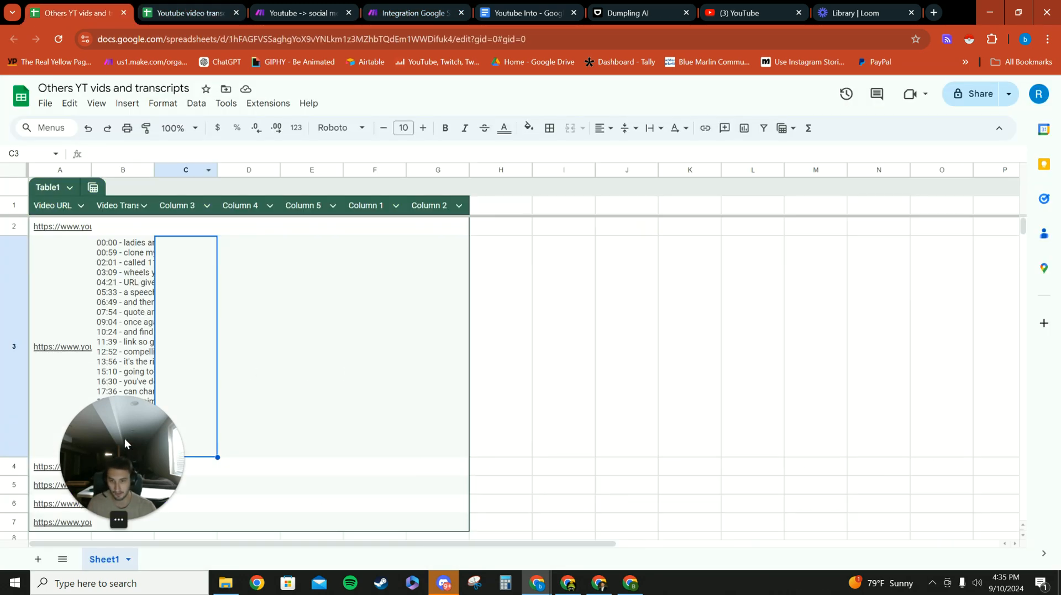
{"action": "left_click_drag", "start_coordinate": [117, 453], "coordinate": [712, 316]}
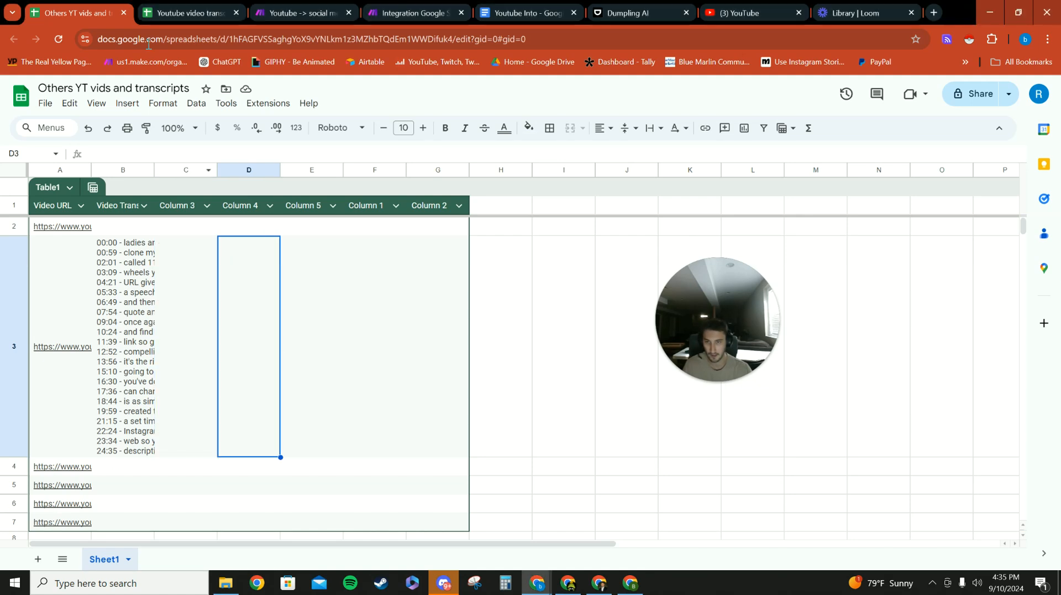
{"action": "left_click", "coordinate": [286, 9]}
{"action": "left_click", "coordinate": [380, 13]}
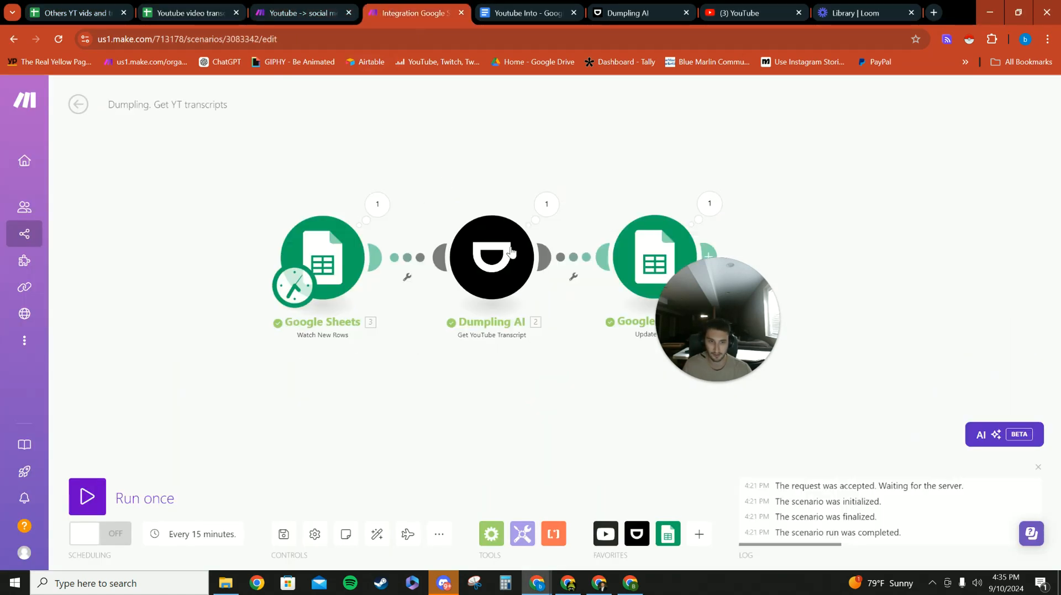
{"action": "left_click", "coordinate": [140, 494]}
- Examine the run results of the Watch New Rows and Dumpling AI modules, including the video URL input and transcript output
{"action": "left_click_drag", "start_coordinate": [707, 314], "coordinate": [669, 130]}
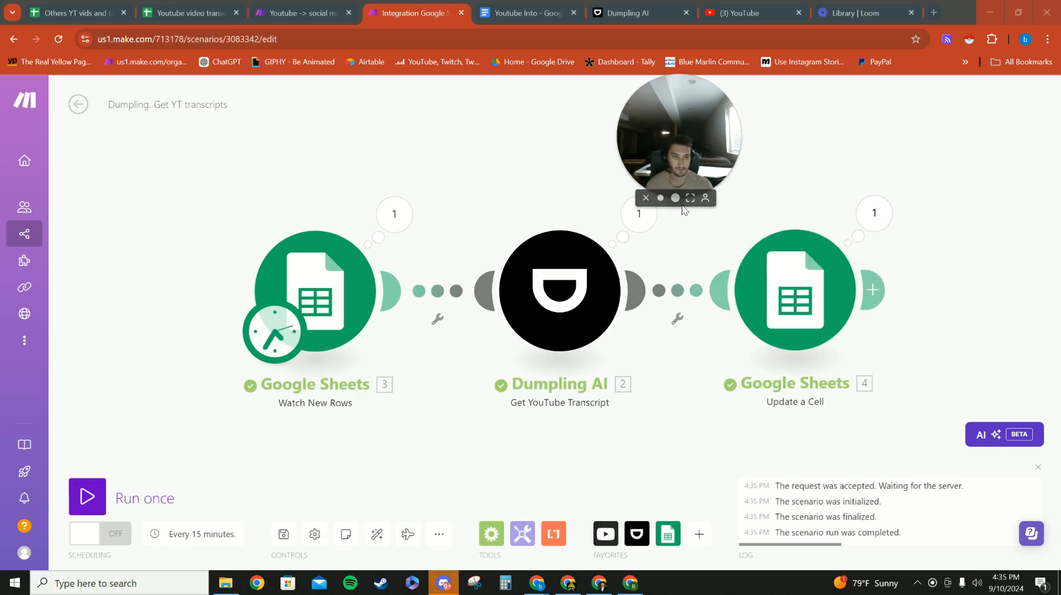
{"action": "left_click", "coordinate": [408, 217]}
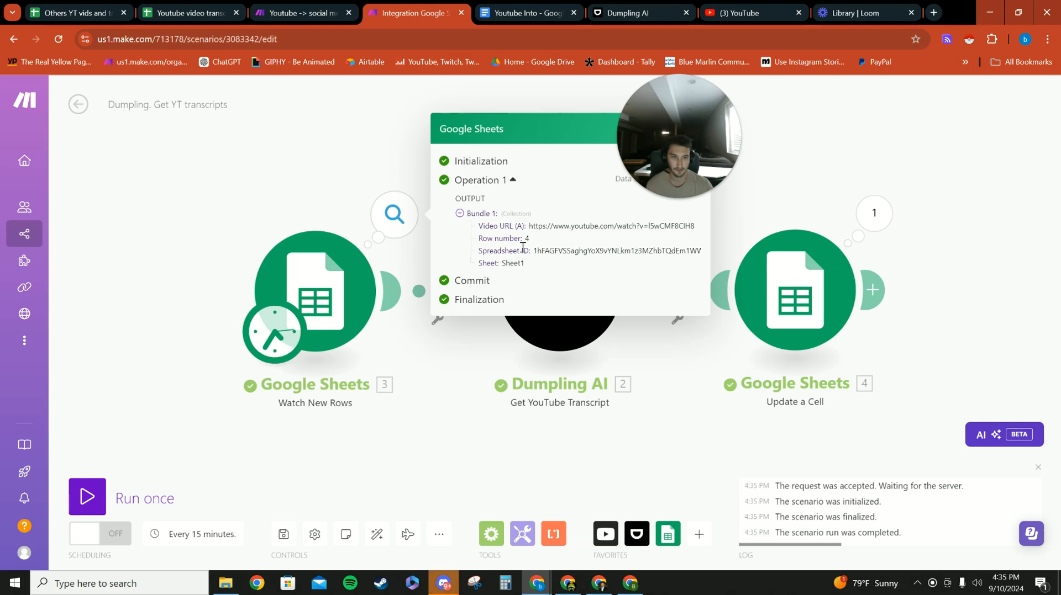
{"action": "left_click", "coordinate": [639, 214]}
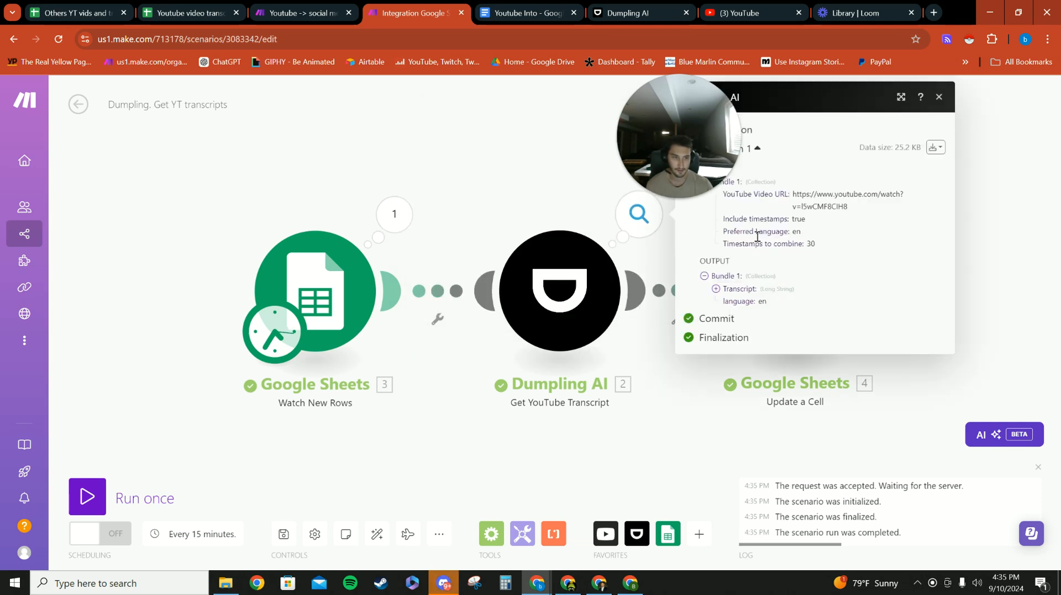
{"action": "left_click", "coordinate": [704, 278]}
{"action": "left_click_drag", "start_coordinate": [688, 157], "coordinate": [478, 157]}
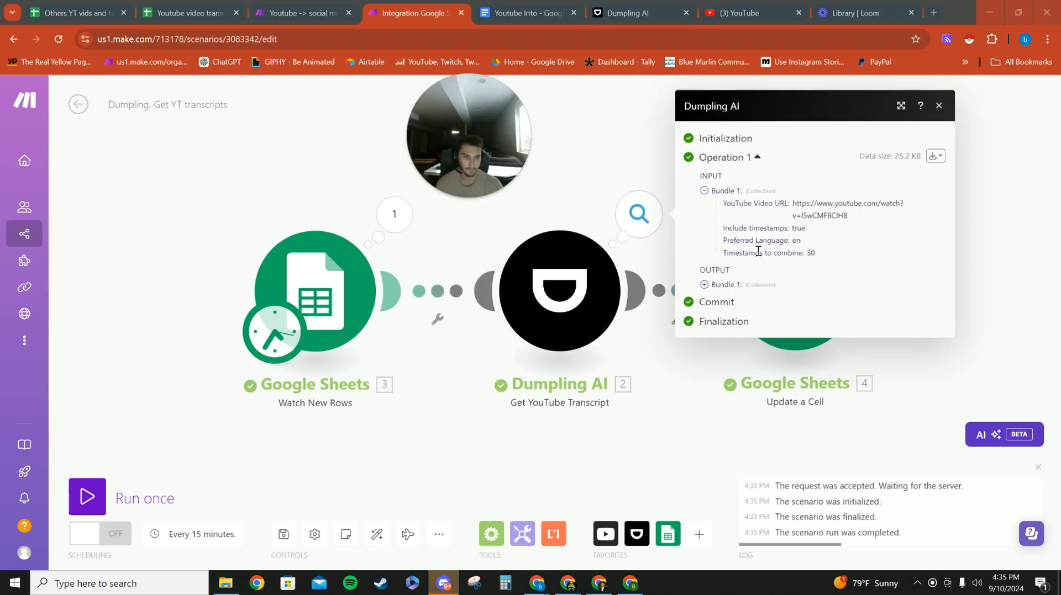
{"action": "left_click", "coordinate": [705, 277]}
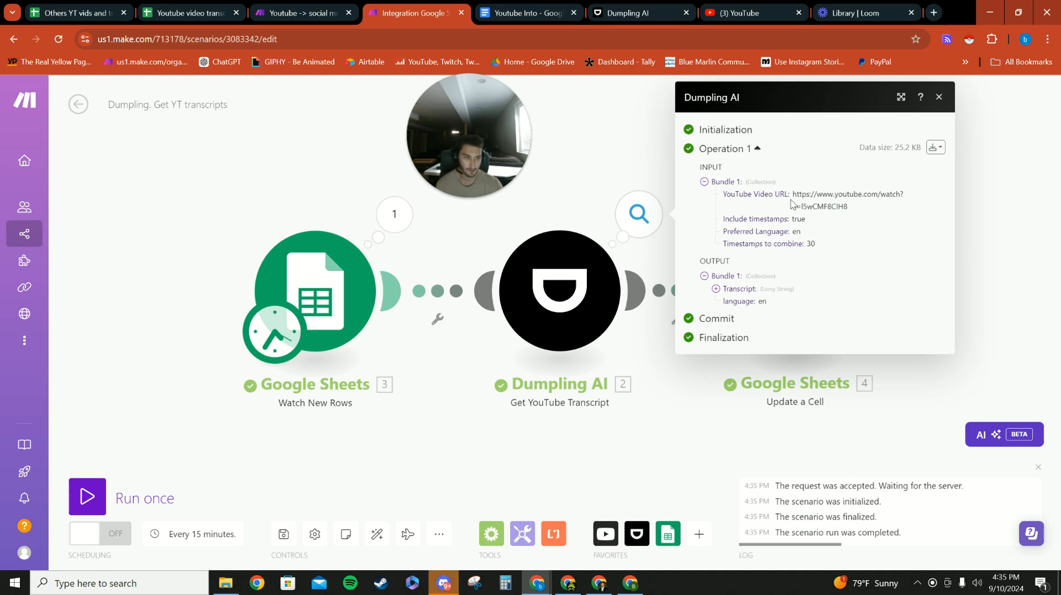
{"action": "left_click_drag", "start_coordinate": [794, 197], "coordinate": [954, 232]}
{"action": "left_click", "coordinate": [864, 234]}
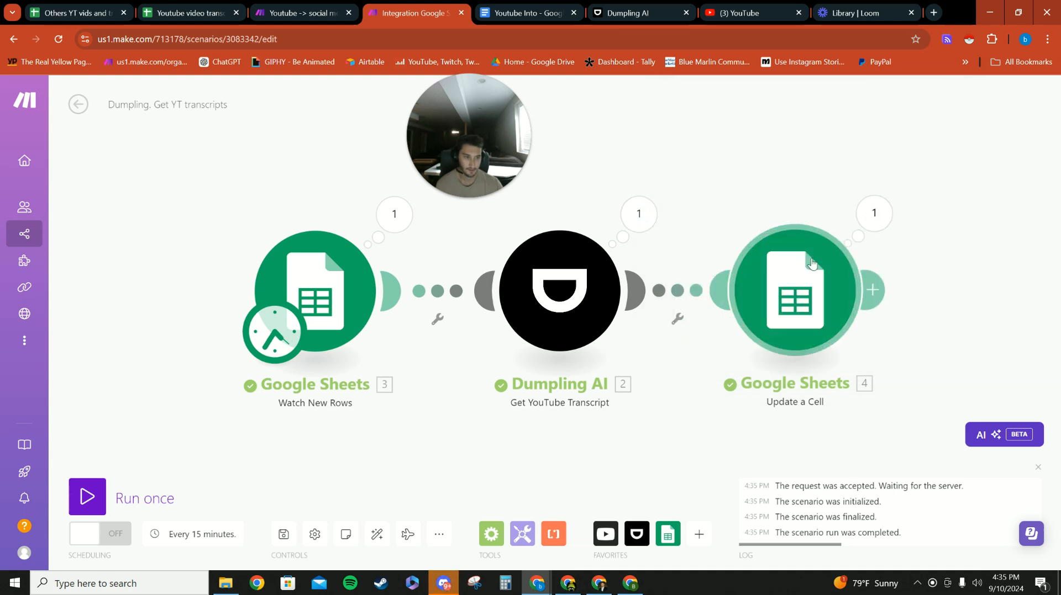
- Check row 4's video URL and transcript in the "Others YT vids and transcripts" sheet
{"action": "left_click", "coordinate": [252, 158]}
{"action": "left_click", "coordinate": [177, 7]}
{"action": "left_click", "coordinate": [83, 13]}
{"action": "scroll", "coordinate": [258, 311], "scroll_direction": "down", "scroll_amount": 3}
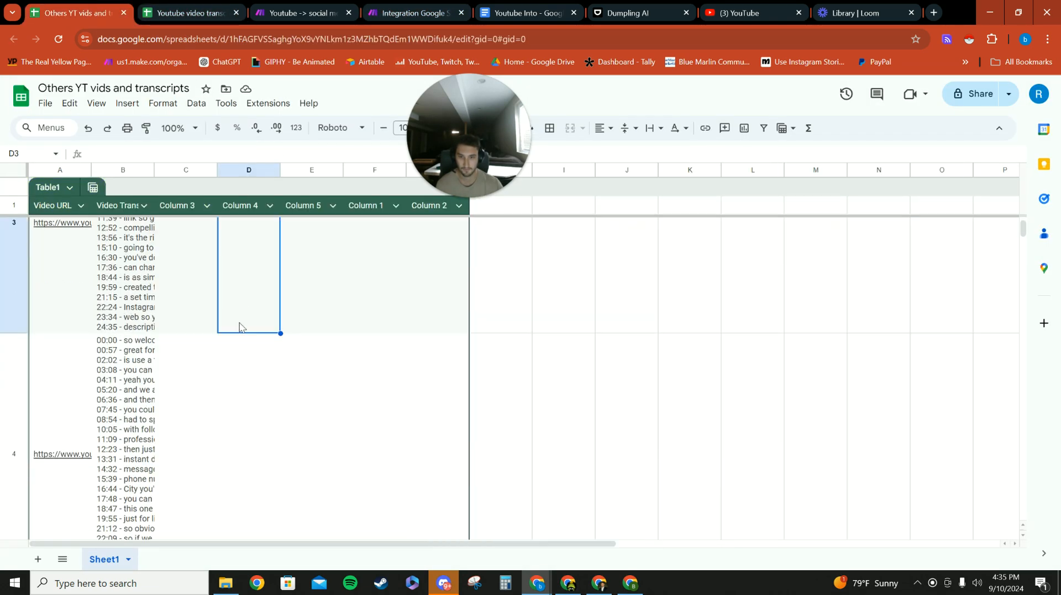
{"action": "left_click", "coordinate": [67, 328]}
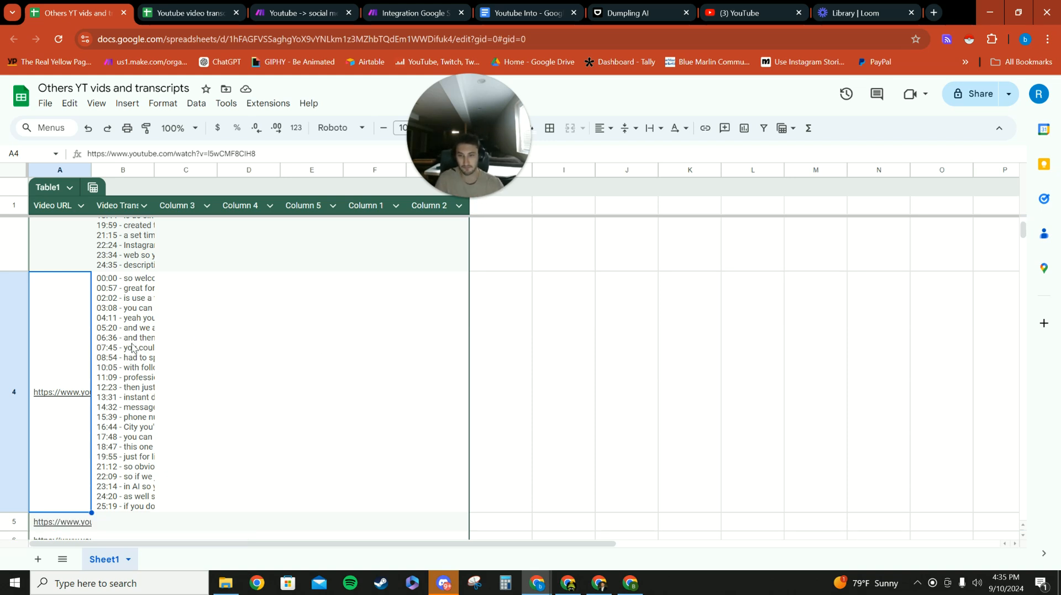
- Select cell A8 for a new video URL, and open and pause "The Future Of Selling Ai Systems (Prediction + Step by Step Offer)" on YouTube
{"action": "left_click", "coordinate": [212, 329]}
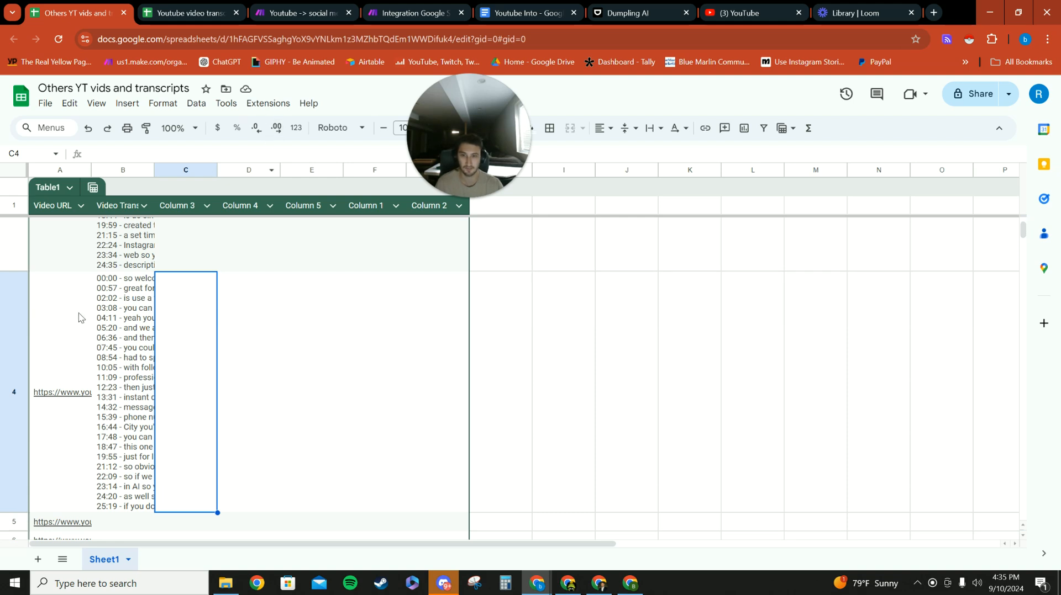
{"action": "scroll", "coordinate": [100, 401], "scroll_direction": "down", "scroll_amount": 5}
{"action": "left_click", "coordinate": [88, 390]}
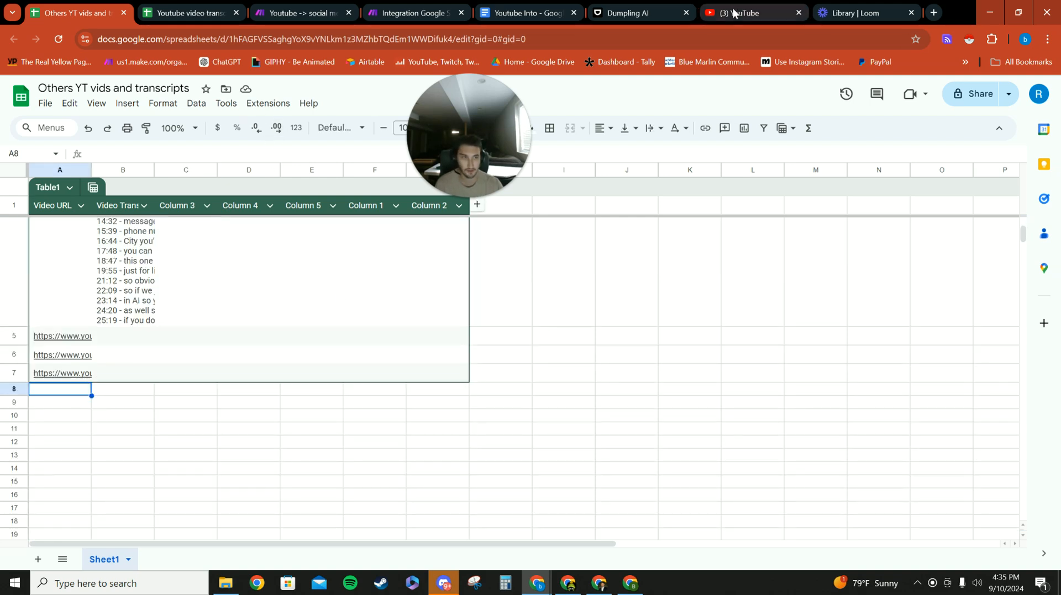
{"action": "left_click", "coordinate": [751, 12]}
{"action": "scroll", "coordinate": [553, 310], "scroll_direction": "down", "scroll_amount": 3}
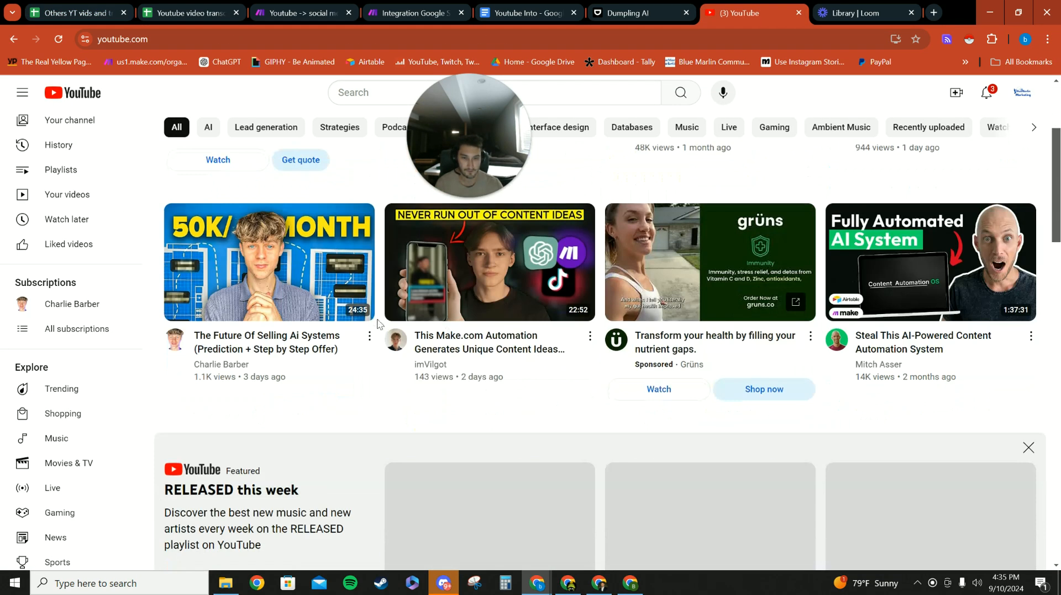
{"action": "left_click", "coordinate": [364, 235]}
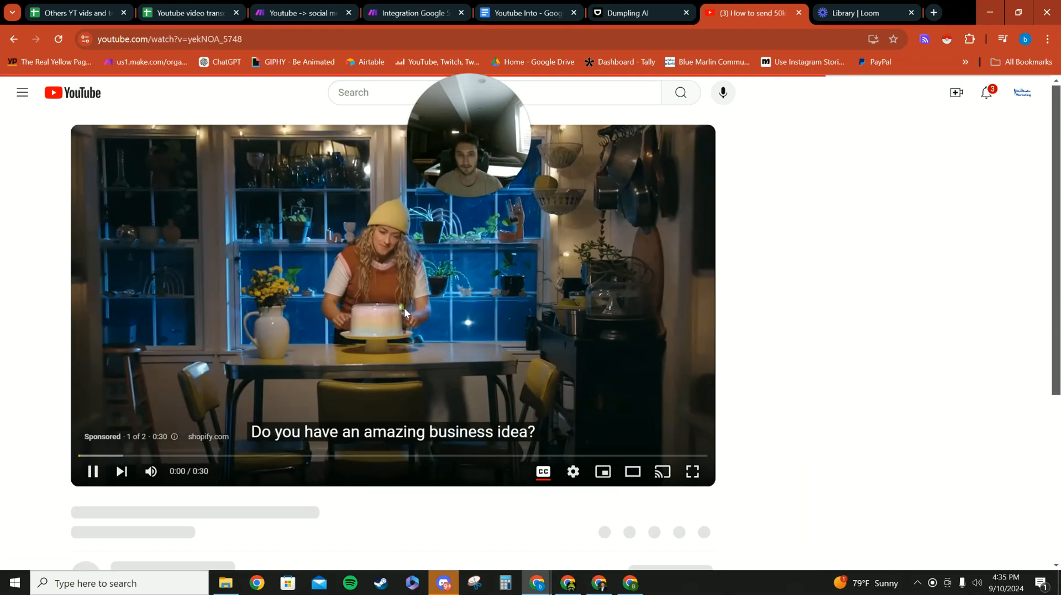
{"action": "key", "text": "space"}
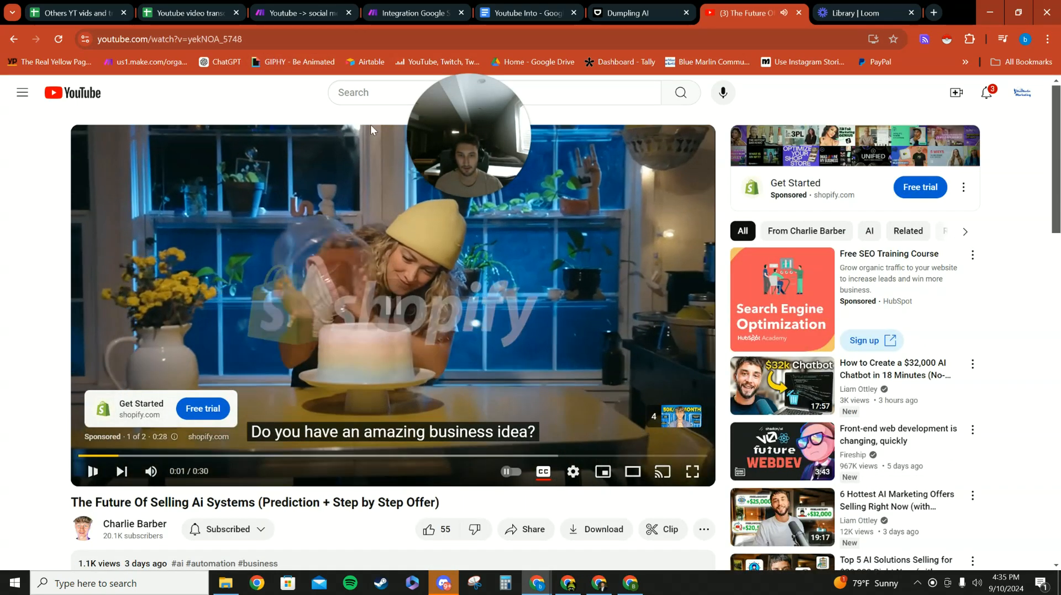
- Copy the opened YouTube video's URL into cell A8 of the "Others YT vids and transcripts" sheet
{"action": "left_click", "coordinate": [288, 40]}
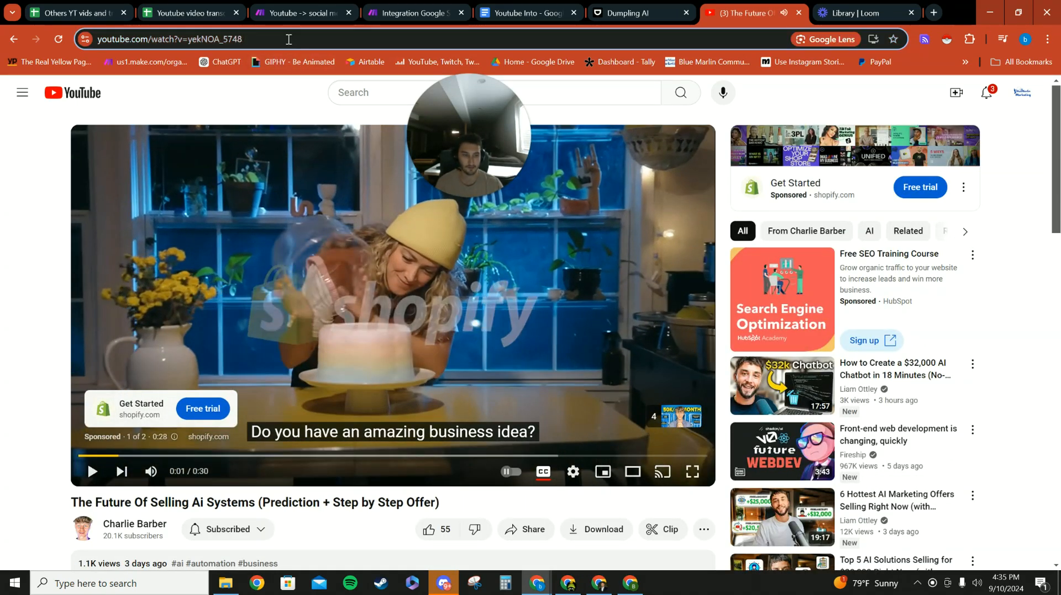
{"action": "key", "text": "ctrl+a"}
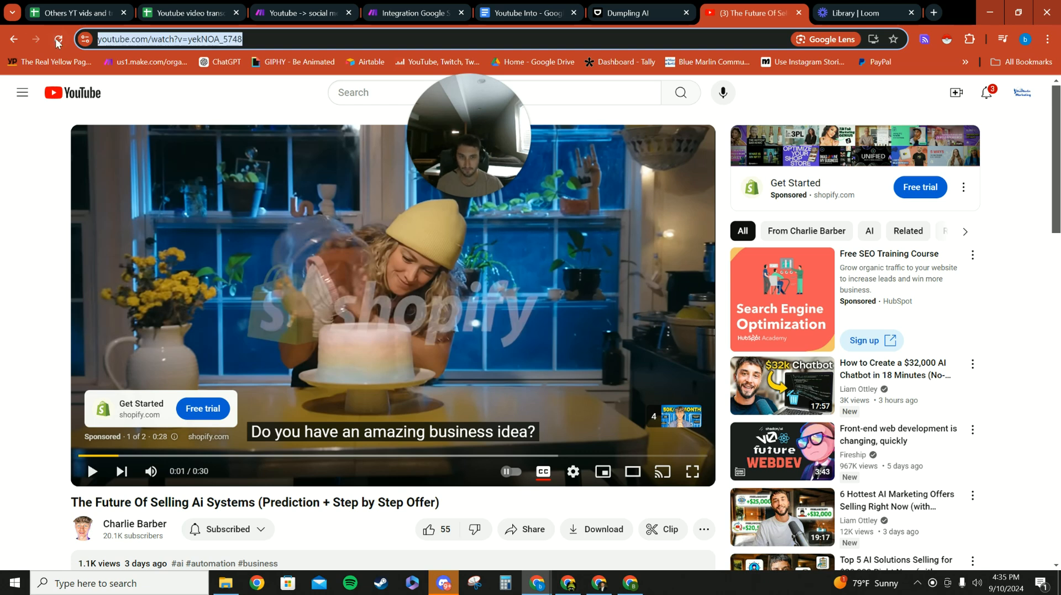
{"action": "left_click", "coordinate": [74, 13]}
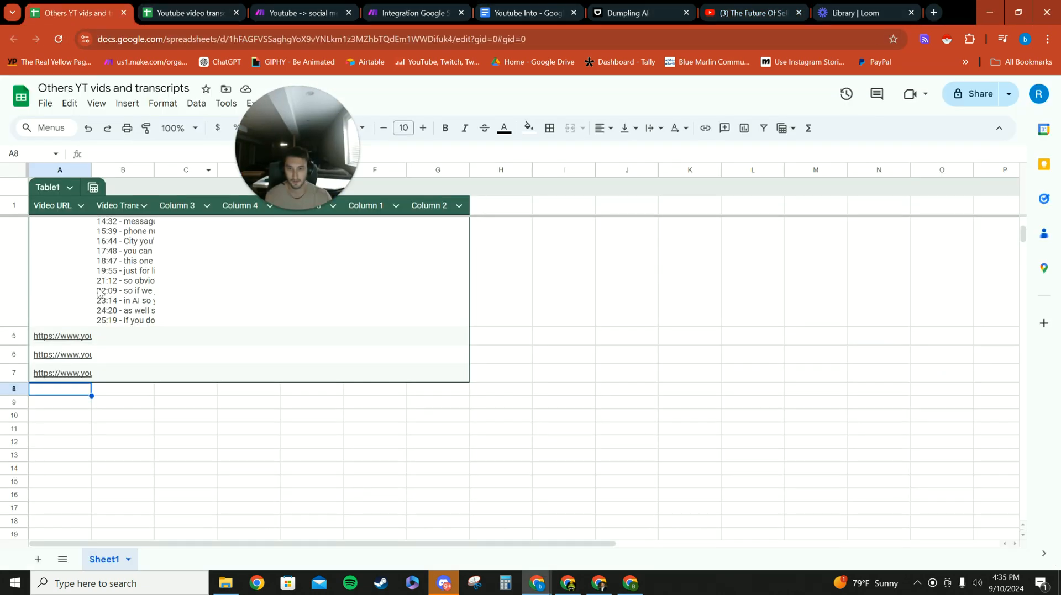
{"action": "key", "text": "ctrl+v"}
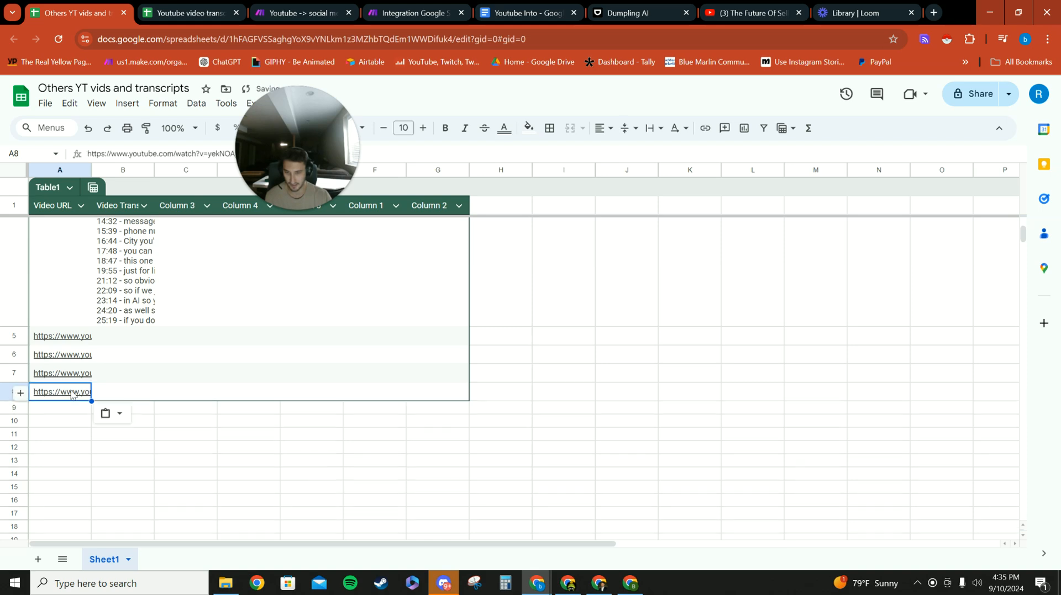
- Check the Video Transcript cells of rows 5 to 8 beside their video URLs
{"action": "left_click", "coordinate": [117, 340]}
{"action": "left_click", "coordinate": [117, 359]}
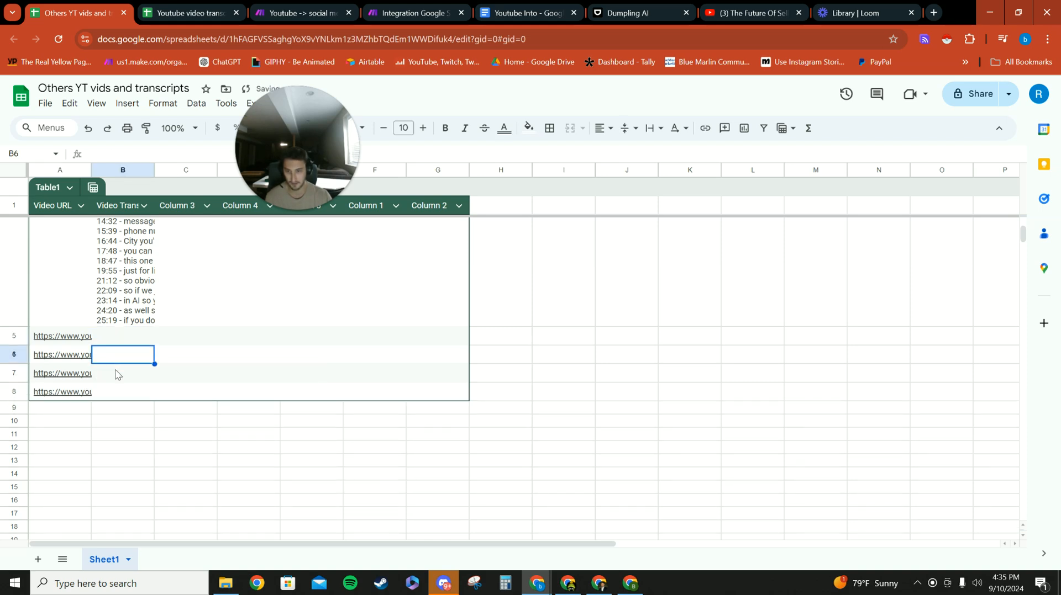
{"action": "left_click", "coordinate": [115, 374]}
{"action": "left_click", "coordinate": [114, 389]}
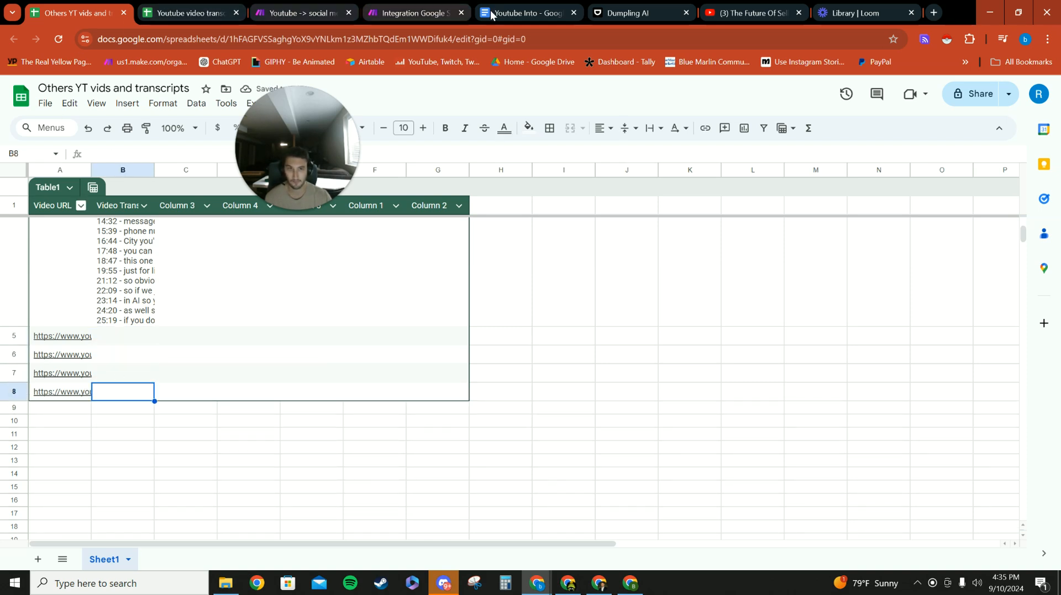
- Set the Watch New Rows module's limit to 4 in the "Dumpling. Get YT transcripts" scenario and run it once
{"action": "left_click", "coordinate": [411, 13]}
{"action": "left_click", "coordinate": [323, 275]}
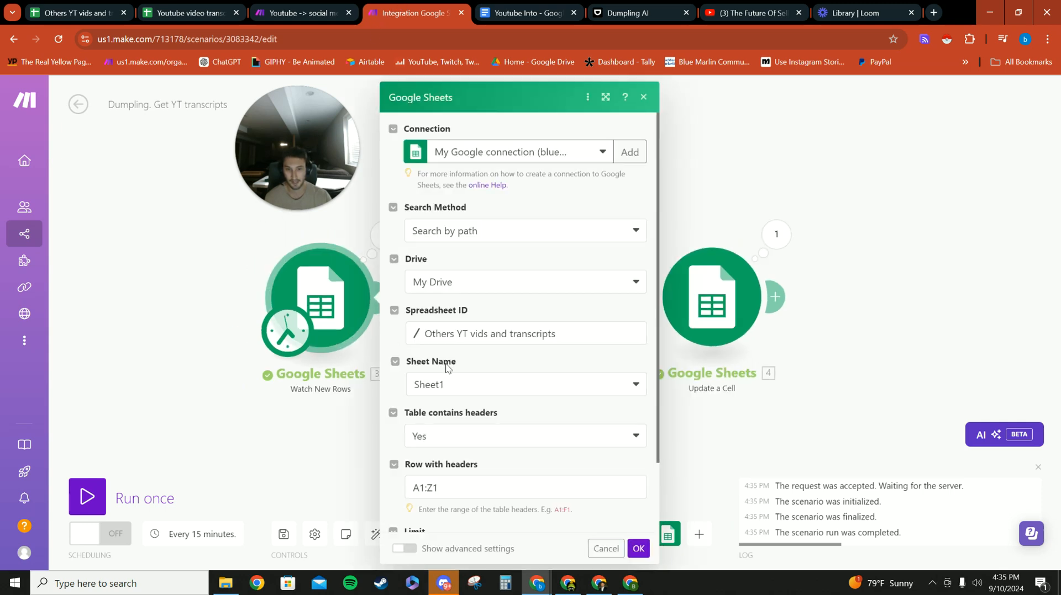
{"action": "left_click", "coordinate": [188, 13]}
{"action": "left_click", "coordinate": [53, 7]}
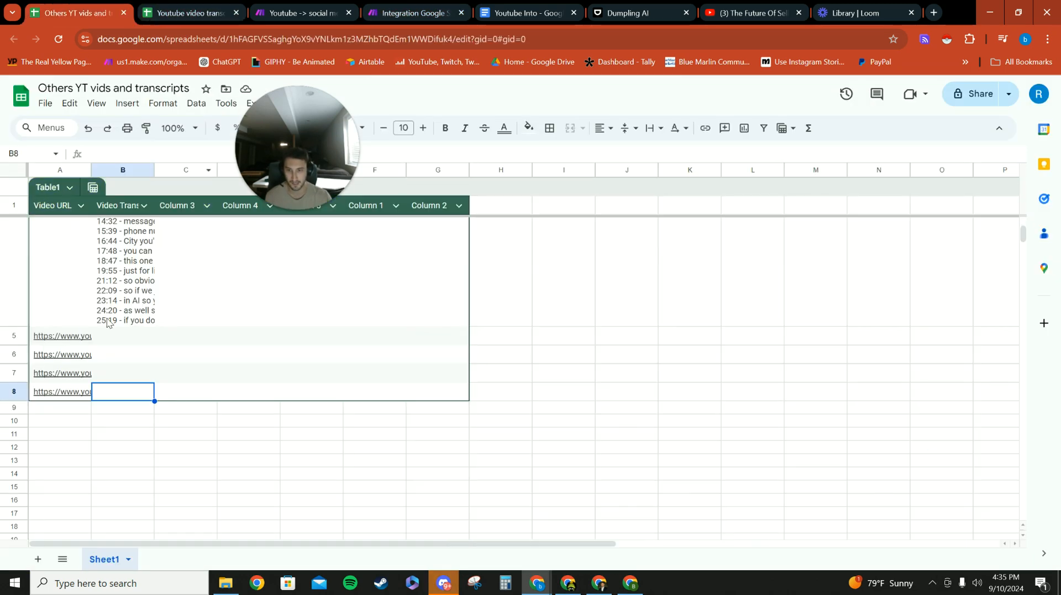
{"action": "left_click", "coordinate": [210, 12]}
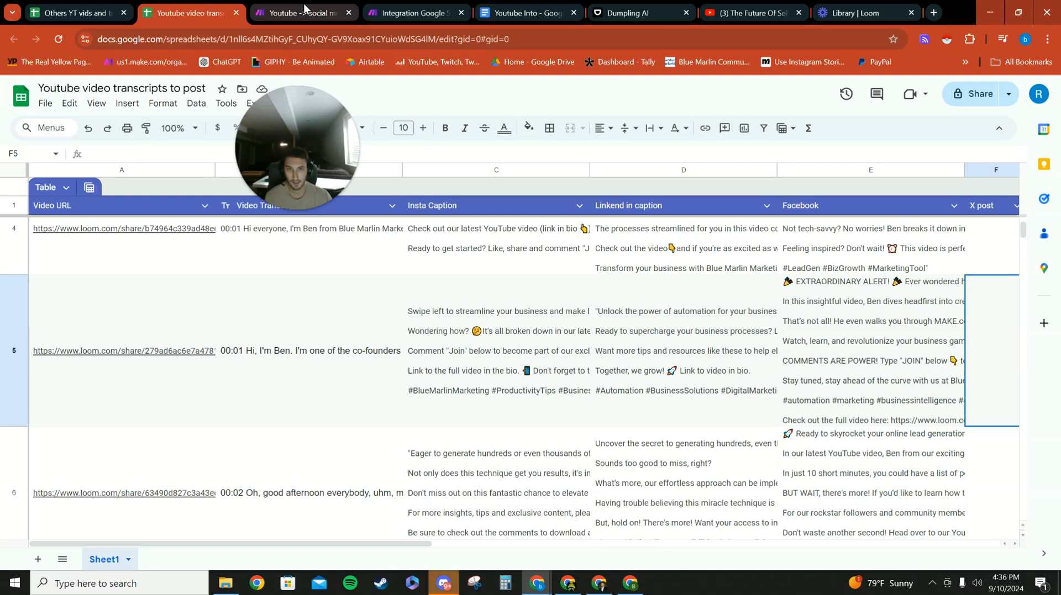
{"action": "left_click", "coordinate": [402, 7]}
{"action": "scroll", "coordinate": [442, 435], "scroll_direction": "down", "scroll_amount": 2}
{"action": "left_click", "coordinate": [430, 474]}
{"action": "type", "text": "4"}
{"action": "left_click", "coordinate": [638, 548]}
{"action": "left_click", "coordinate": [87, 498]}
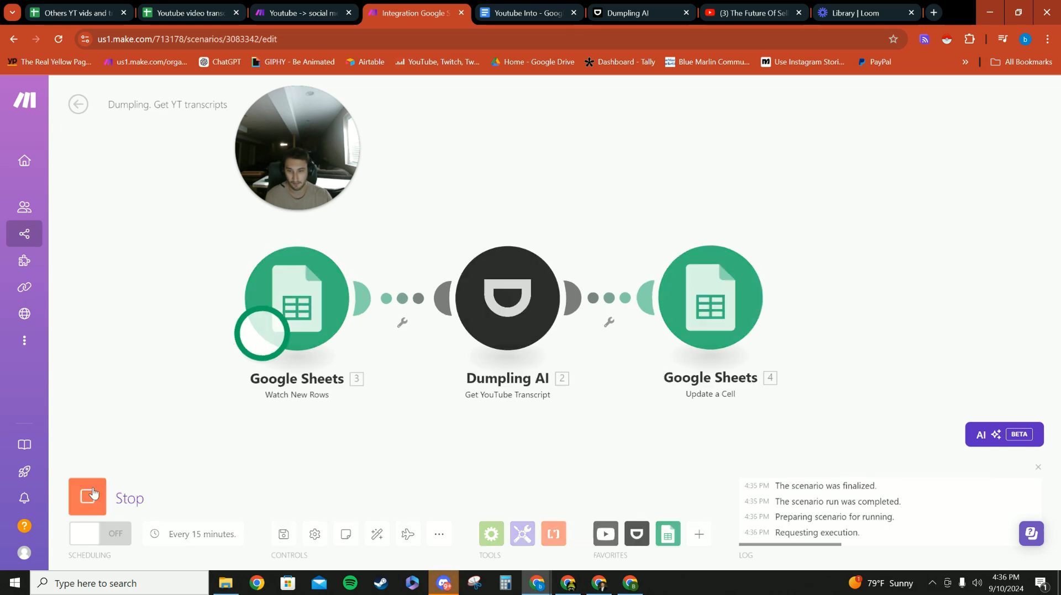
{"action": "left_click_drag", "start_coordinate": [284, 153], "coordinate": [149, 176]}
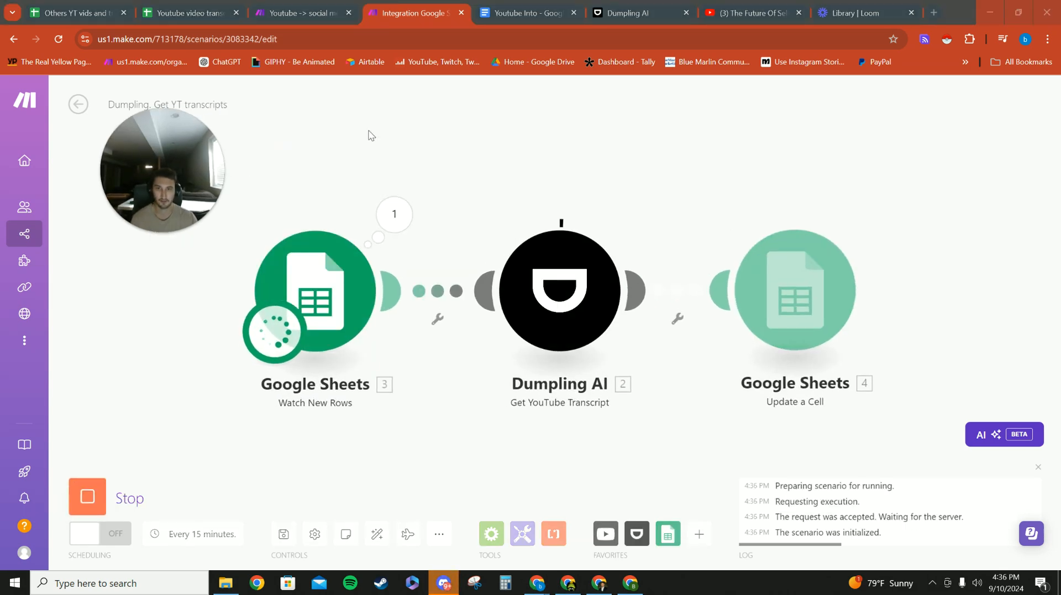
- Check the transcripts for the rows down to row 8 in the "Others YT vids and transcripts" sheet
{"action": "left_click", "coordinate": [181, 11]}
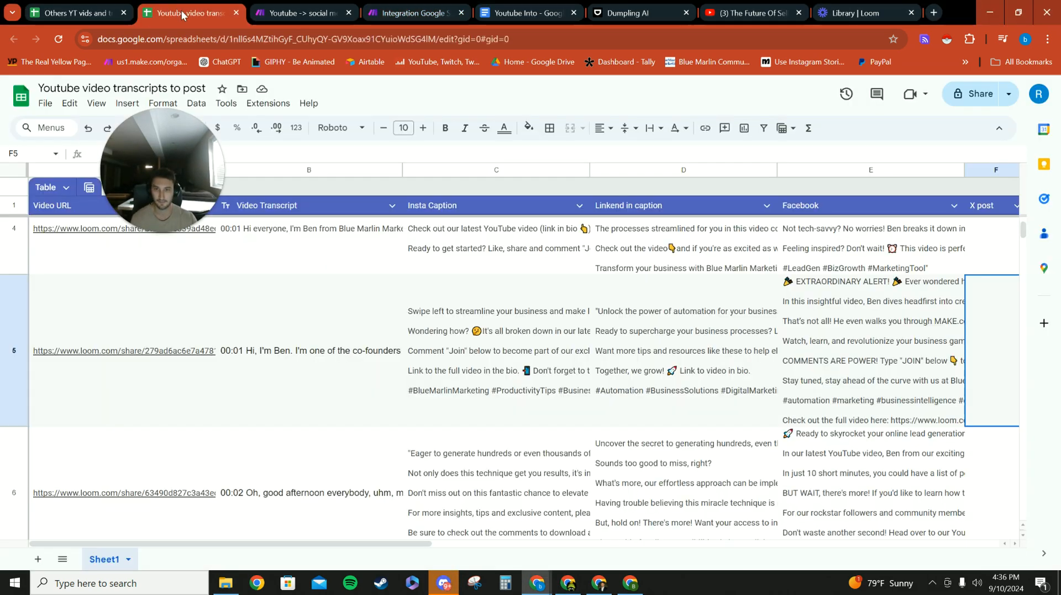
{"action": "left_click", "coordinate": [77, 12]}
{"action": "scroll", "coordinate": [117, 422], "scroll_direction": "down", "scroll_amount": 5}
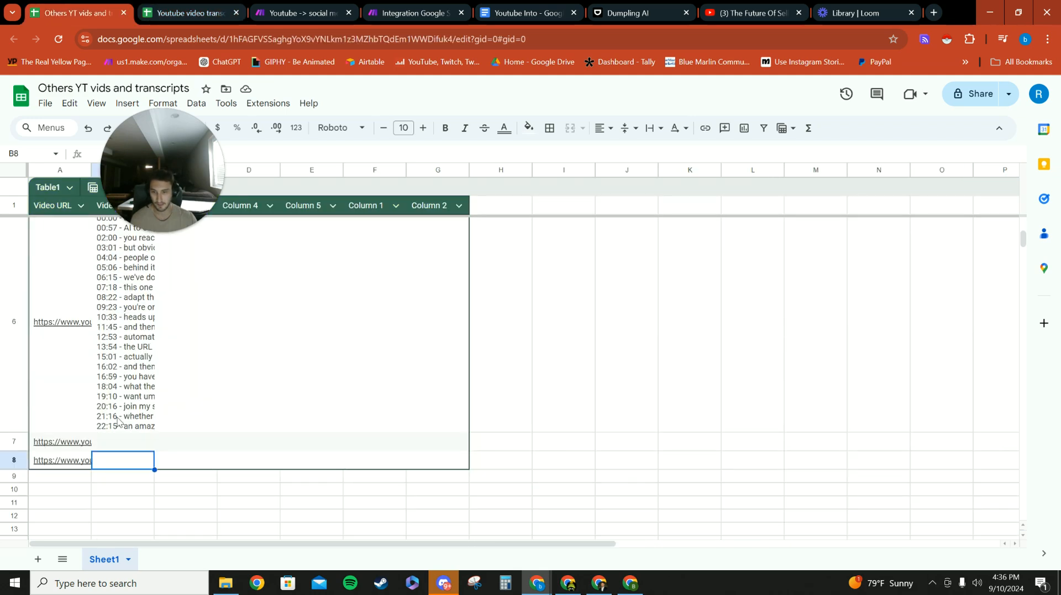
{"action": "scroll", "coordinate": [127, 398], "scroll_direction": "down", "scroll_amount": 5}
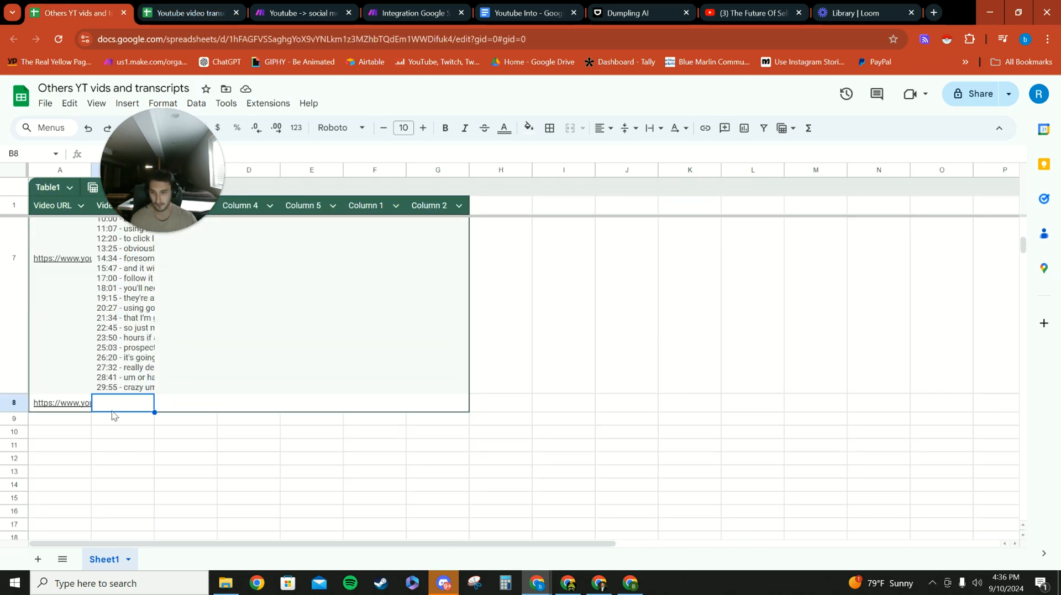
{"action": "scroll", "coordinate": [125, 458], "scroll_direction": "down", "scroll_amount": 3}
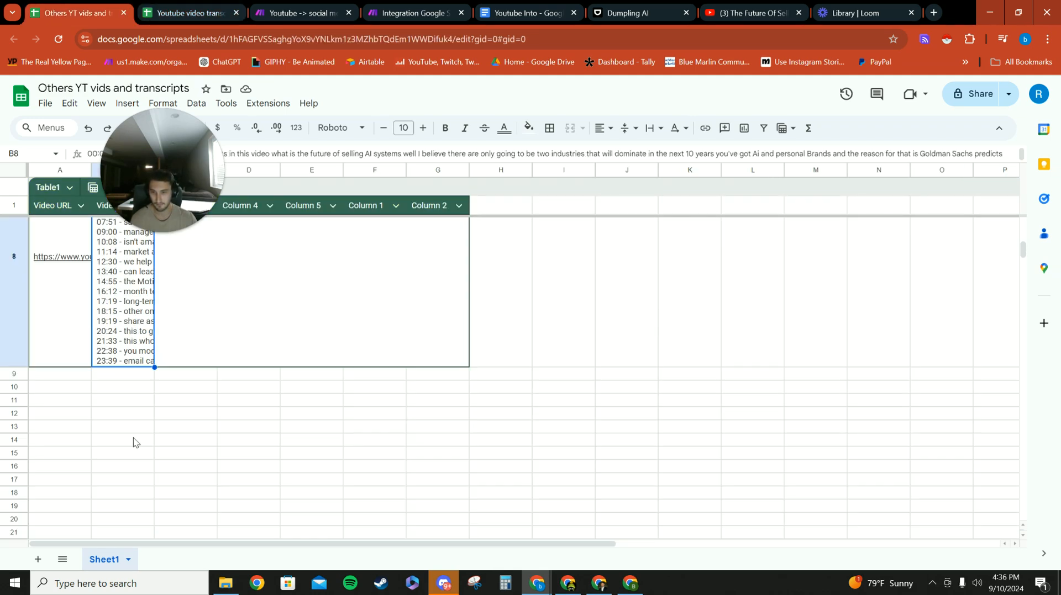
- Review the completed run of the "Dumpling. Get YT transcripts" scenario across its three modules
{"action": "left_click", "coordinate": [300, 6]}
{"action": "left_click", "coordinate": [411, 12]}
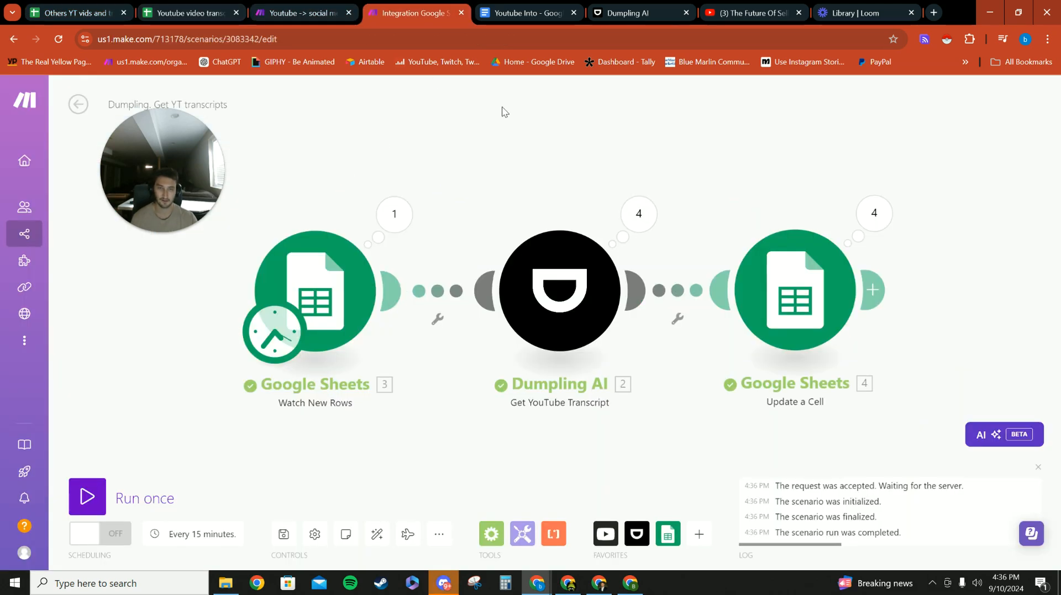
{"action": "scroll", "coordinate": [466, 135], "scroll_direction": "down", "scroll_amount": 2}
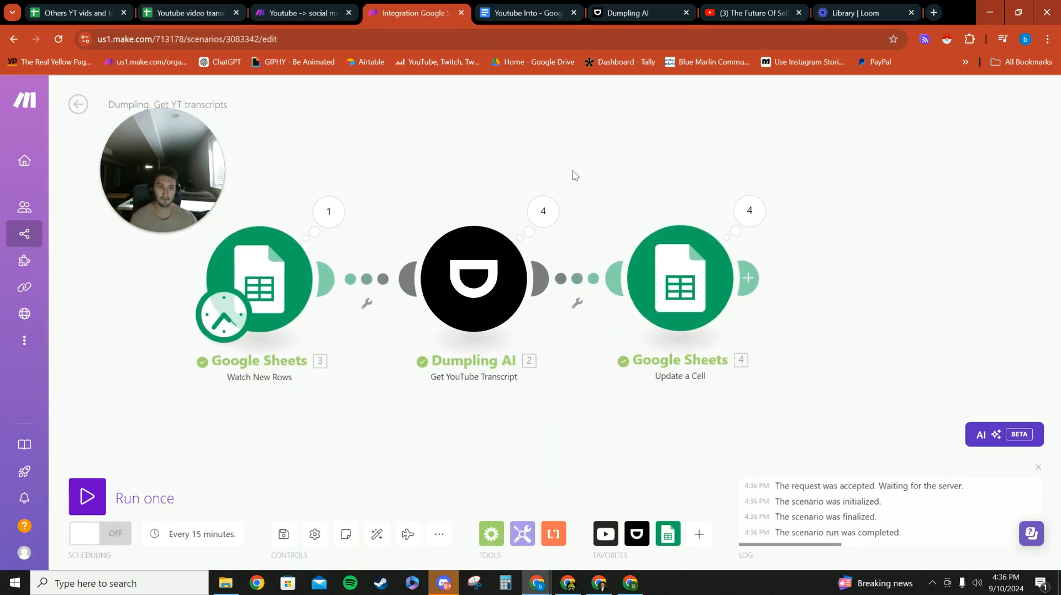
{"action": "left_click_drag", "start_coordinate": [189, 146], "coordinate": [395, 111]}
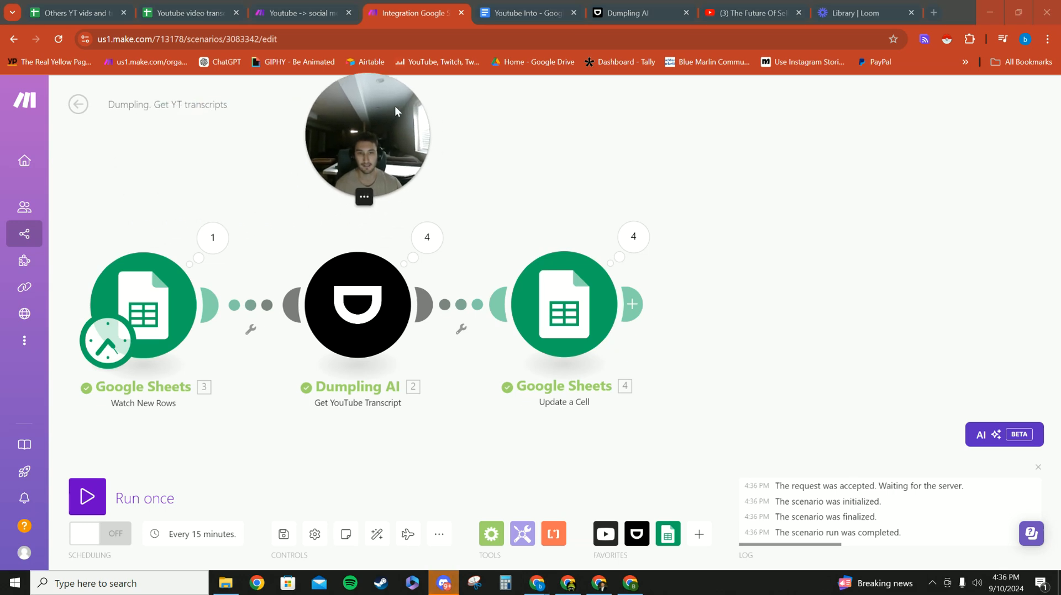
- Open the YouTube to social media scenario and review the settings of its Google Sheets Watch New Rows module
{"action": "left_click", "coordinate": [83, 12]}
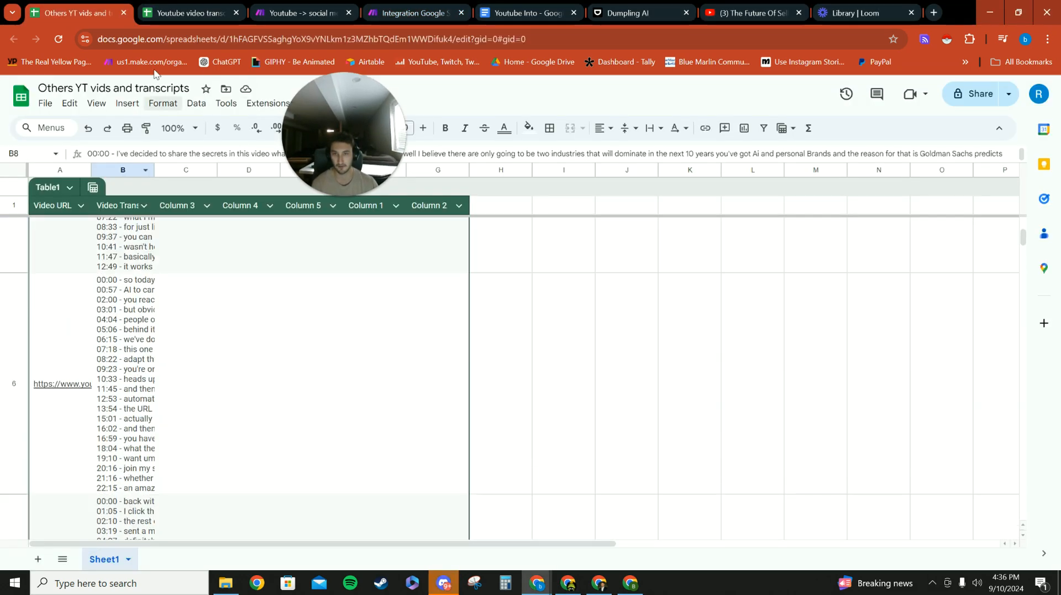
{"action": "left_click", "coordinate": [187, 12]}
{"action": "left_click", "coordinate": [301, 12]}
{"action": "left_click_drag", "start_coordinate": [258, 206], "coordinate": [428, 228]}
{"action": "left_click_drag", "start_coordinate": [331, 141], "coordinate": [215, 164]}
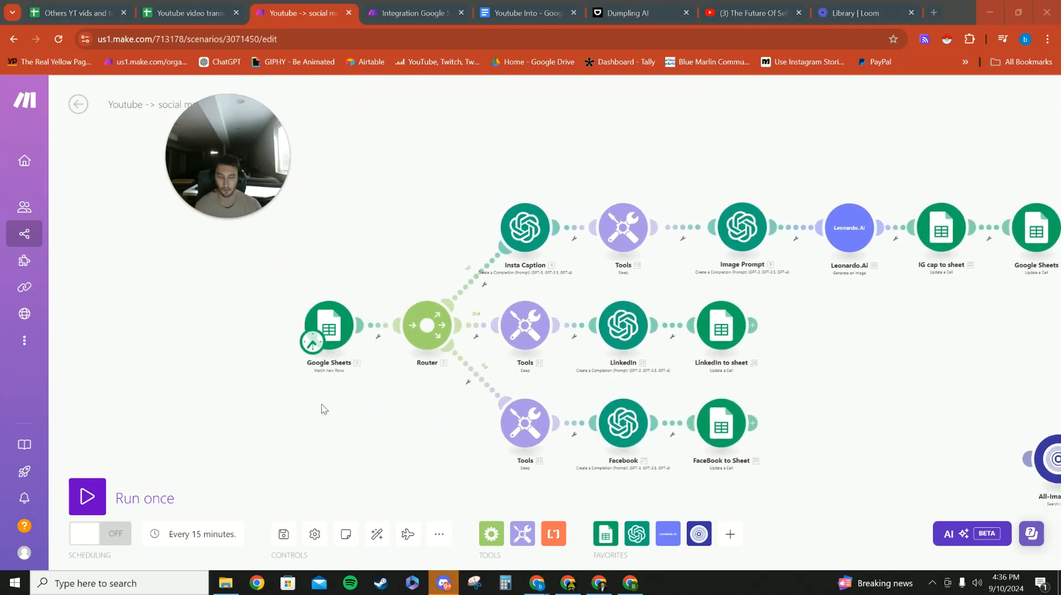
{"action": "left_click", "coordinate": [329, 326]}
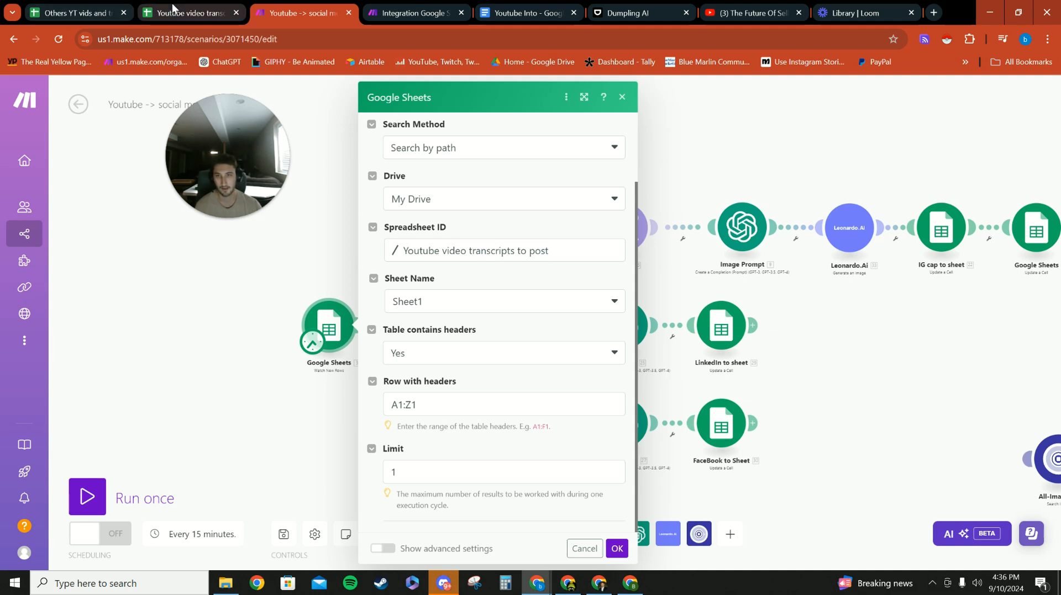
- Compare the video URL and transcript columns of "Youtube video transcripts to post" with those of "Others YT vids and transcripts"
{"action": "left_click", "coordinate": [185, 12]}
{"action": "left_click", "coordinate": [77, 12]}
{"action": "left_click", "coordinate": [178, 10]}
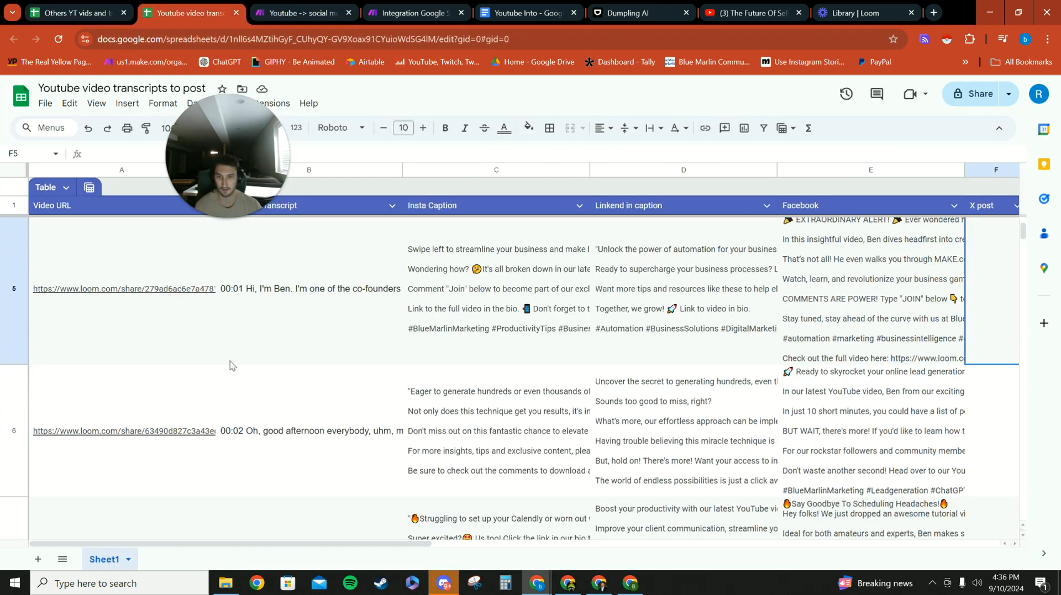
{"action": "scroll", "coordinate": [219, 333], "scroll_direction": "up", "scroll_amount": 3}
{"action": "left_click", "coordinate": [310, 301]}
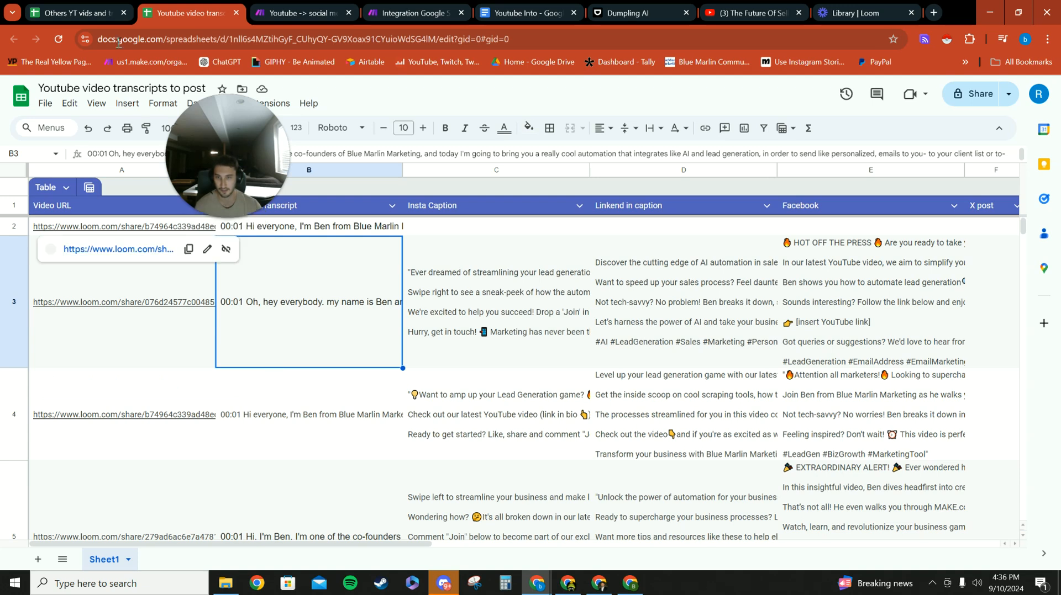
{"action": "left_click", "coordinate": [78, 12]}
{"action": "left_click", "coordinate": [83, 340]}
{"action": "left_click", "coordinate": [176, 330]}
{"action": "left_click", "coordinate": [209, 13]}
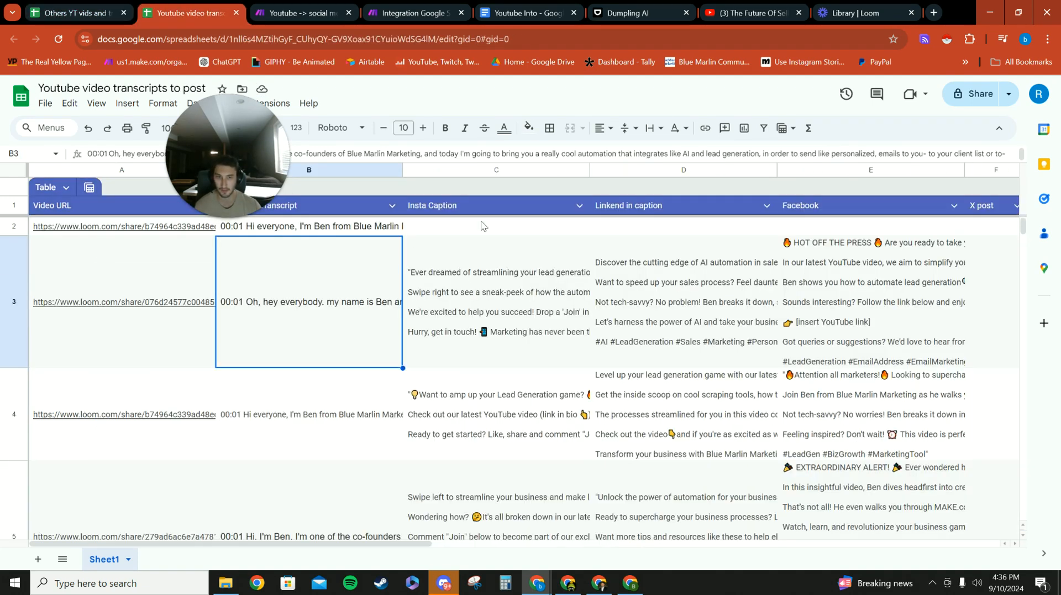
- Check row 2's Instagram, LinkedIn and Facebook caption cells and the Instagram captions in the rows below
{"action": "left_click", "coordinate": [492, 239]}
{"action": "left_click", "coordinate": [665, 232]}
{"action": "left_click", "coordinate": [820, 232]}
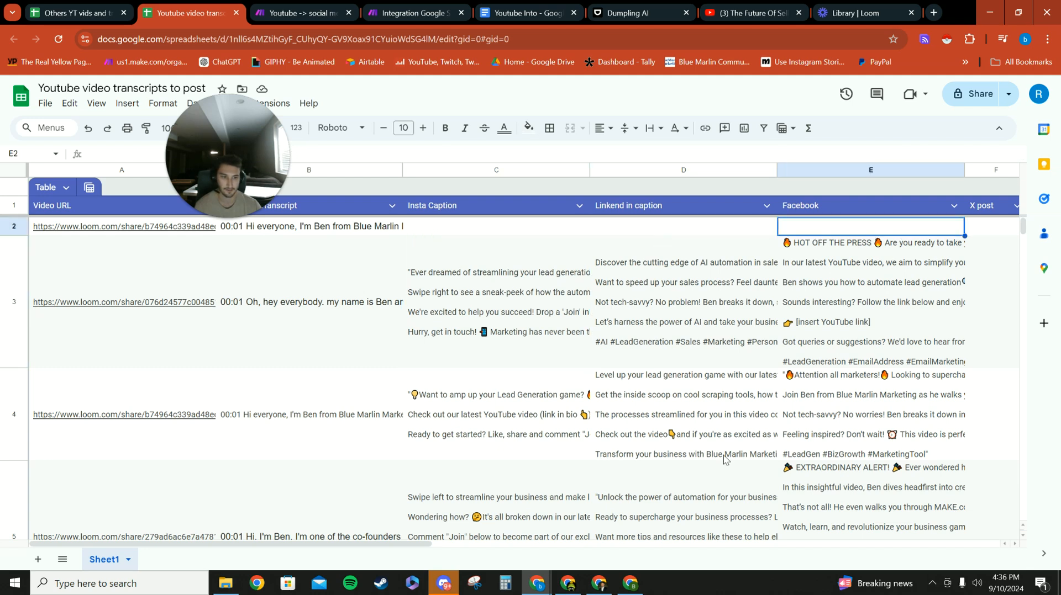
{"action": "scroll", "coordinate": [607, 431], "scroll_direction": "down", "scroll_amount": 1}
{"action": "left_click", "coordinate": [485, 395]}
{"action": "left_click", "coordinate": [458, 531]}
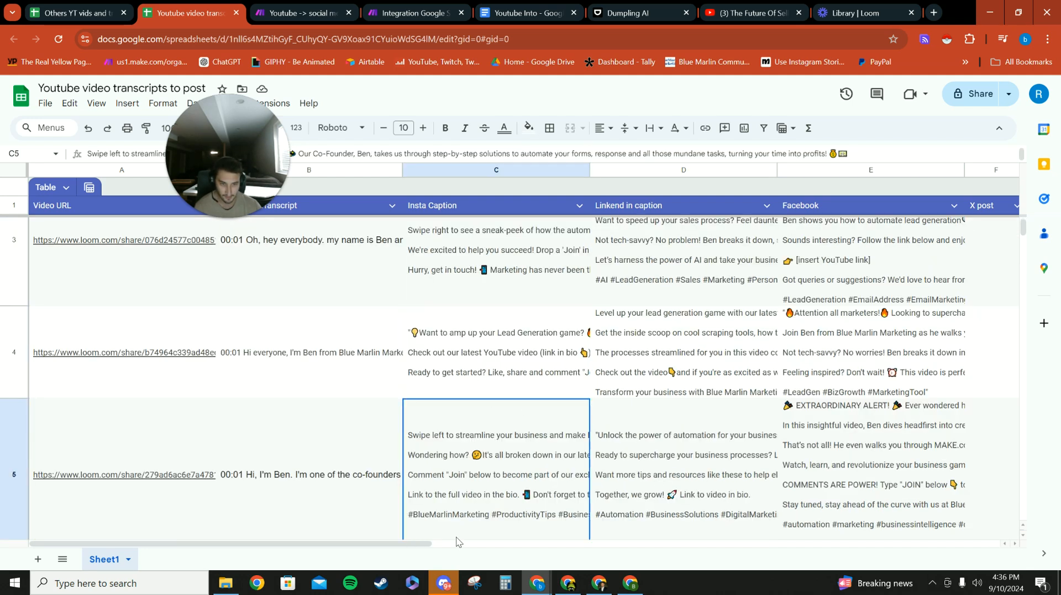
- Examine row 3's Instagram, LinkedIn and Facebook captions and the Image URL entries in rows 3 to 6
{"action": "left_click_drag", "start_coordinate": [436, 544], "coordinate": [518, 556]}
{"action": "scroll", "coordinate": [436, 480], "scroll_direction": "up", "scroll_amount": 1}
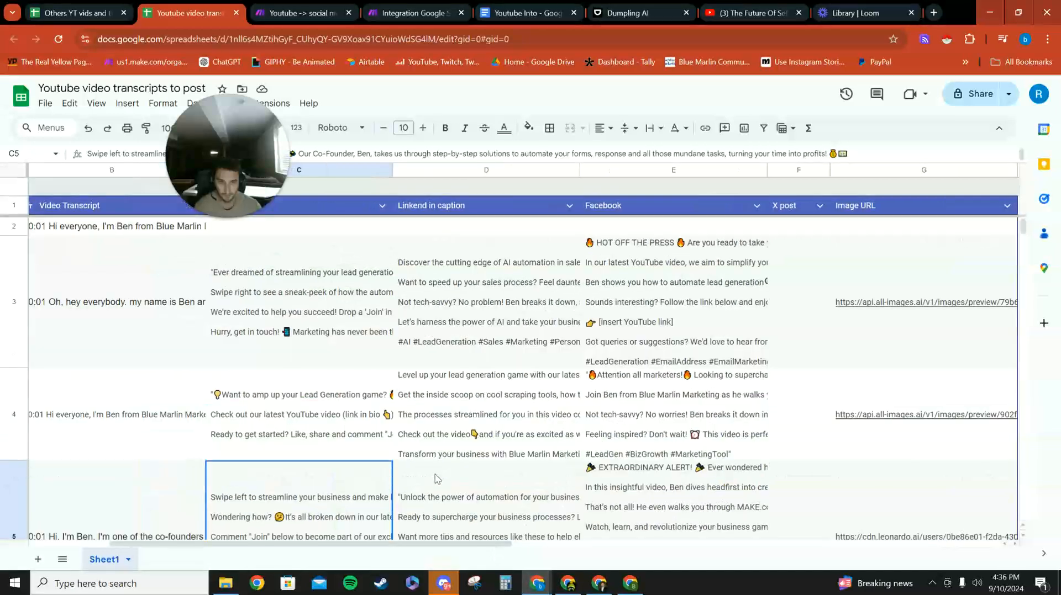
{"action": "left_click", "coordinate": [343, 349]}
{"action": "left_click", "coordinate": [464, 342]}
{"action": "left_click", "coordinate": [635, 320]}
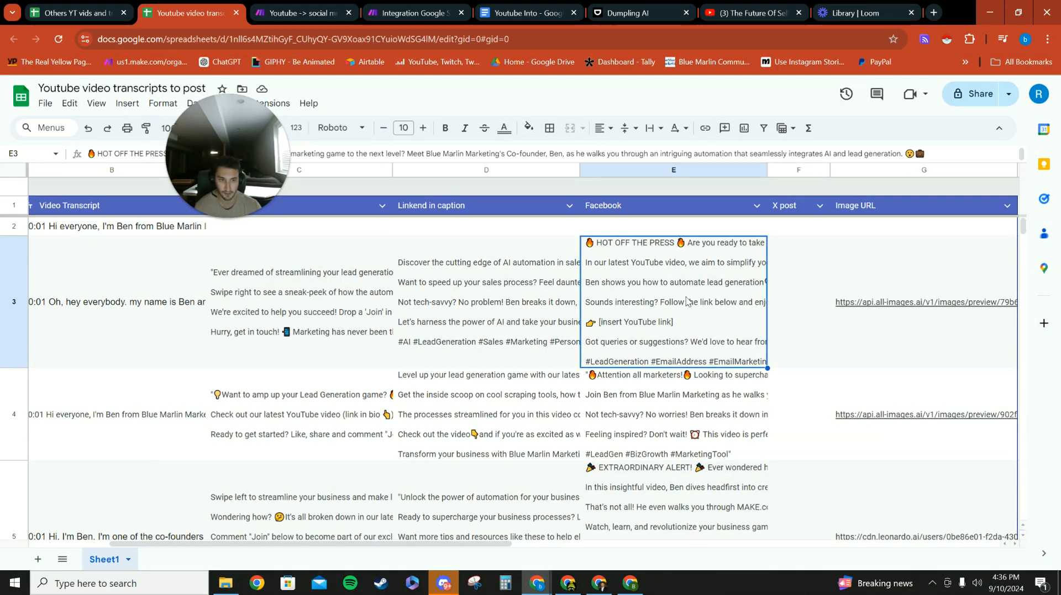
{"action": "left_click", "coordinate": [896, 329]}
{"action": "scroll", "coordinate": [834, 395], "scroll_direction": "down", "scroll_amount": 5}
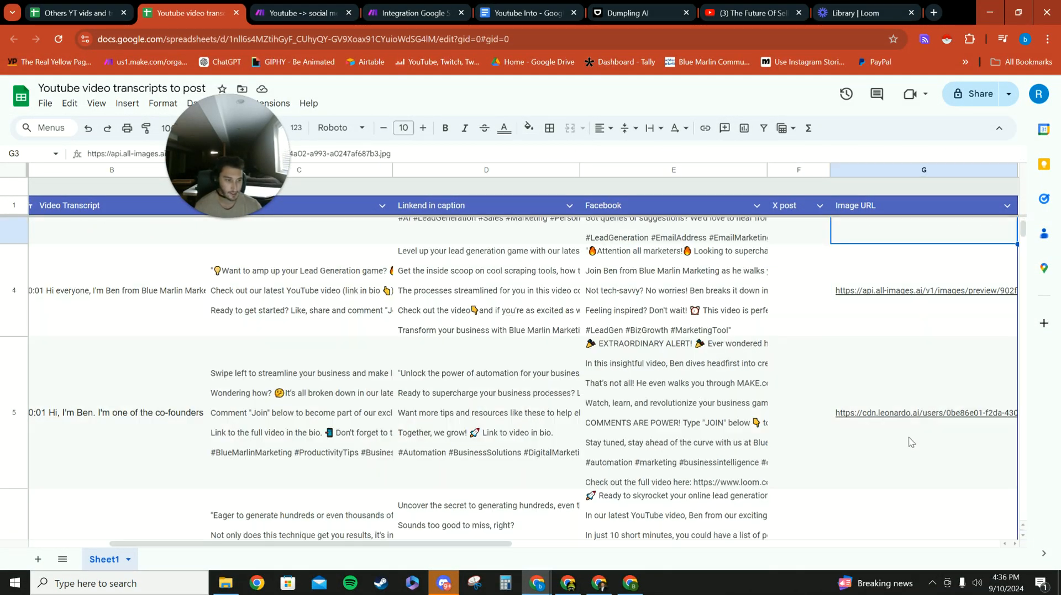
{"action": "left_click", "coordinate": [895, 490]}
{"action": "scroll", "coordinate": [901, 464], "scroll_direction": "down", "scroll_amount": 1}
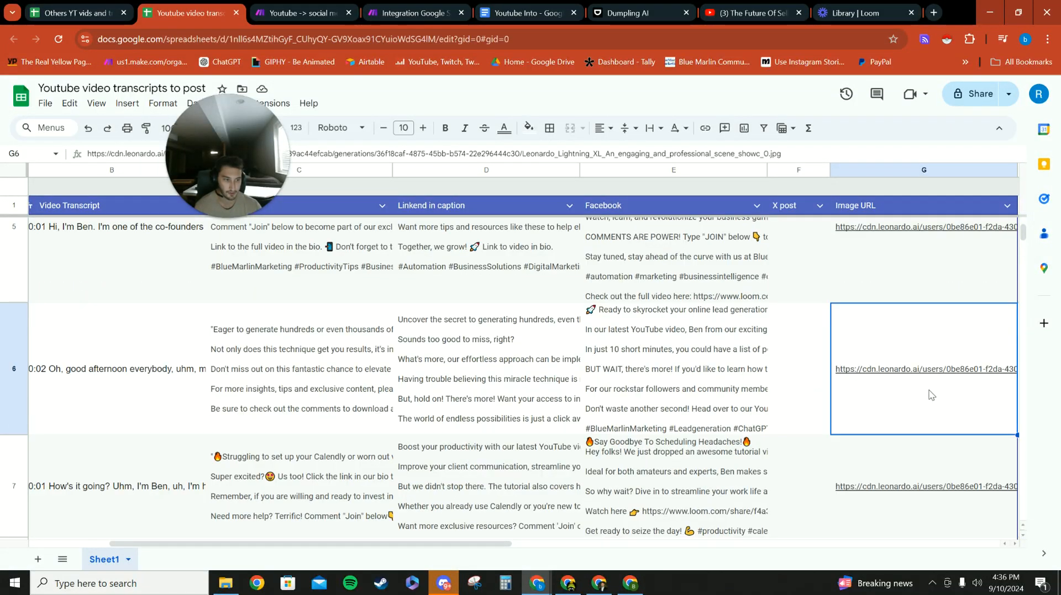
- Examine the Image URL cells in rows 8 and 9 and transcript rows 10 to 13, glancing at "Others YT vids and transcripts"
{"action": "scroll", "coordinate": [892, 480], "scroll_direction": "down", "scroll_amount": 3}
{"action": "left_click", "coordinate": [891, 424]}
{"action": "scroll", "coordinate": [937, 373], "scroll_direction": "down", "scroll_amount": 3}
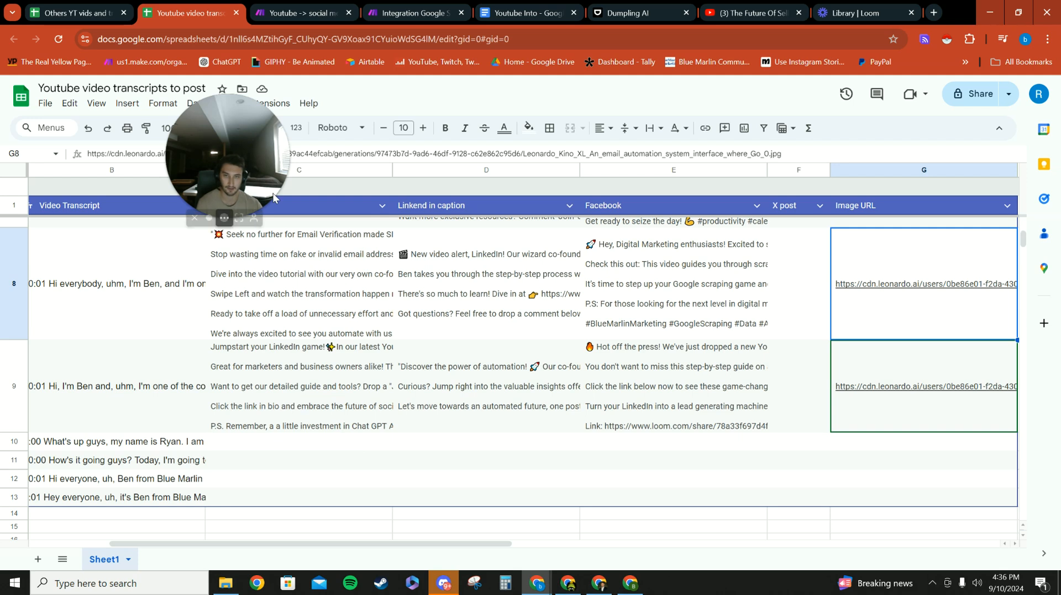
{"action": "left_click", "coordinate": [105, 11]}
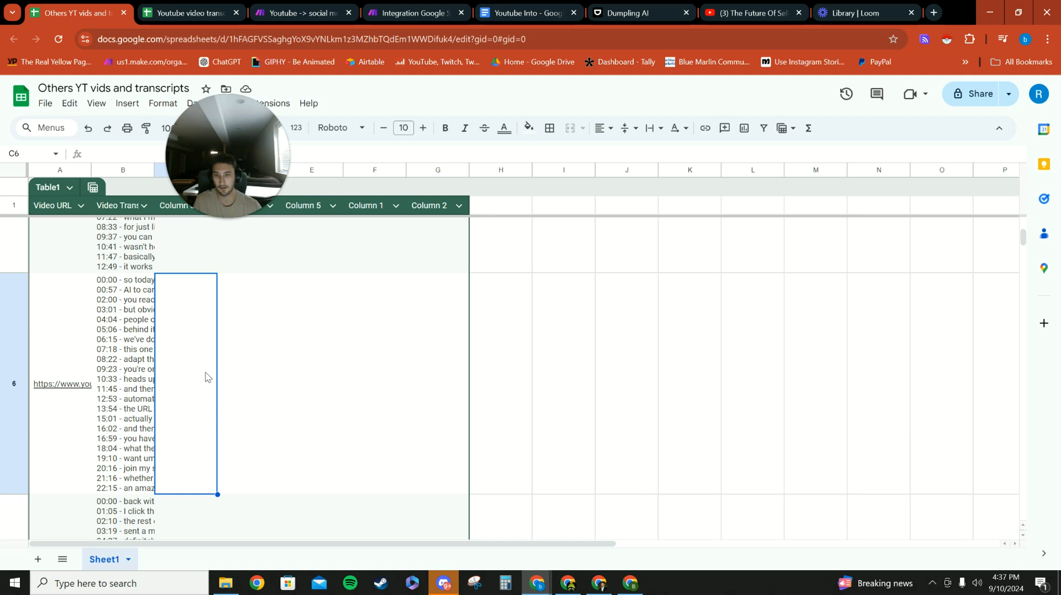
{"action": "left_click", "coordinate": [164, 5]}
{"action": "scroll", "coordinate": [431, 409], "scroll_direction": "down", "scroll_amount": 2}
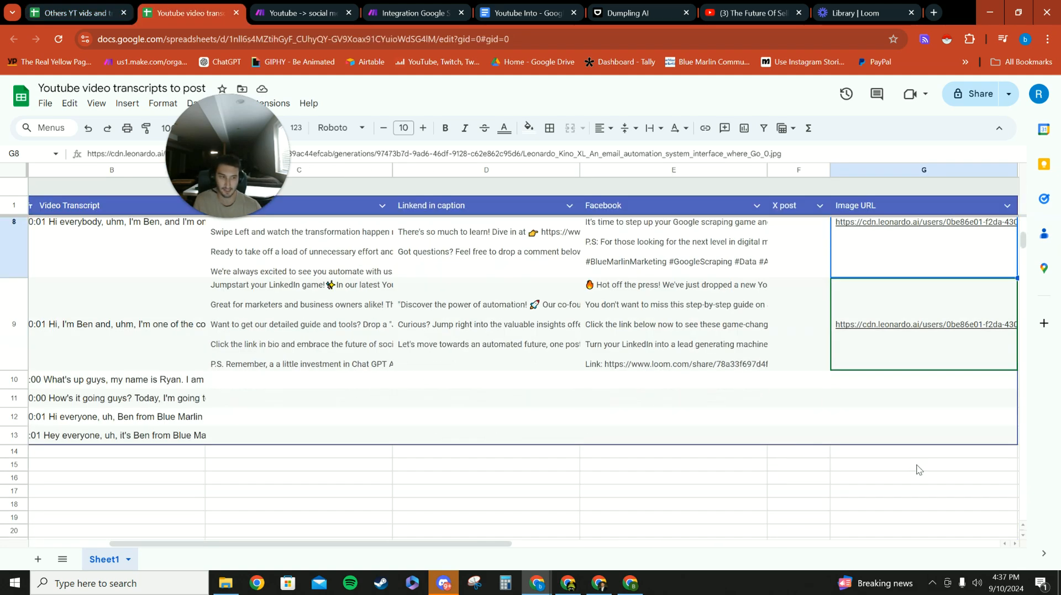
{"action": "scroll", "coordinate": [400, 338], "scroll_direction": "up", "scroll_amount": 2}
{"action": "mouse_move", "coordinate": [262, 140]}
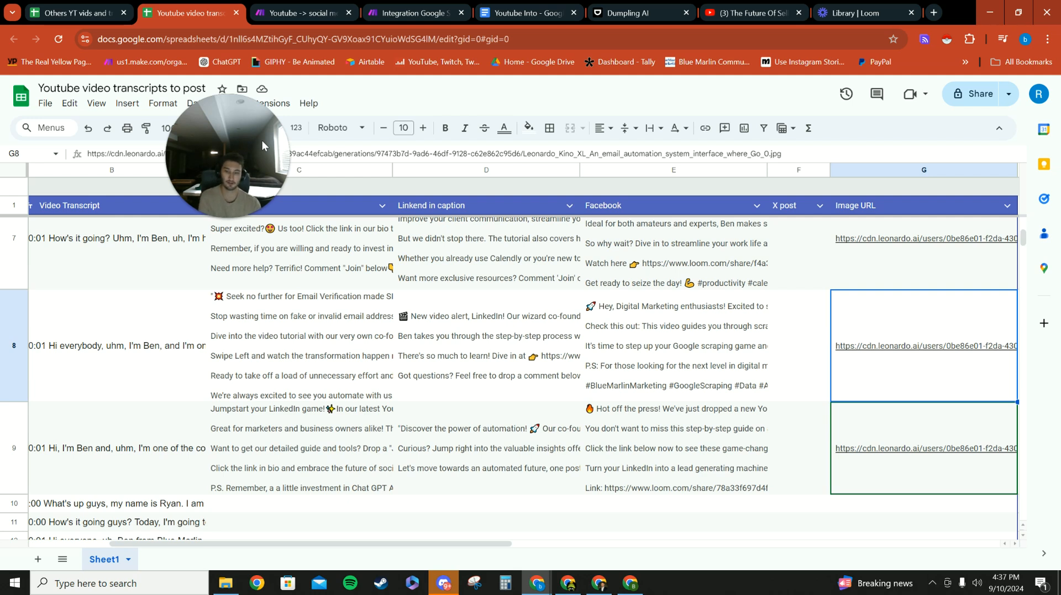
{"action": "scroll", "coordinate": [181, 286], "scroll_direction": "down", "scroll_amount": 2}
{"action": "scroll", "coordinate": [375, 326], "scroll_direction": "up", "scroll_amount": 3}
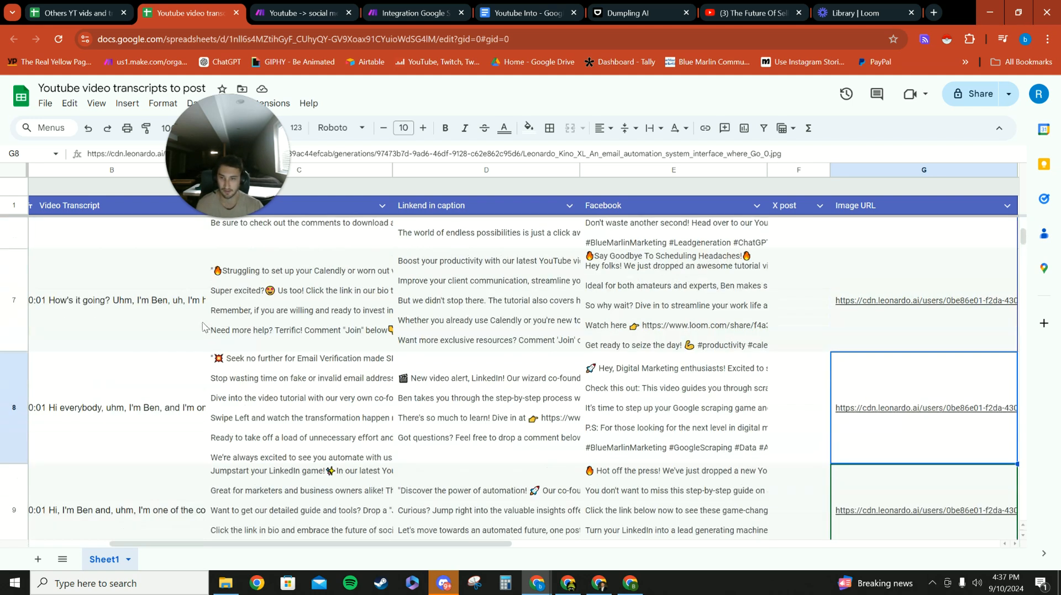
- Compare row 7's Instagram, LinkedIn and Facebook caption cells in "Youtube video transcripts to post"
{"action": "left_click", "coordinate": [374, 326]}
{"action": "left_click", "coordinate": [487, 331]}
{"action": "left_click", "coordinate": [600, 333]}
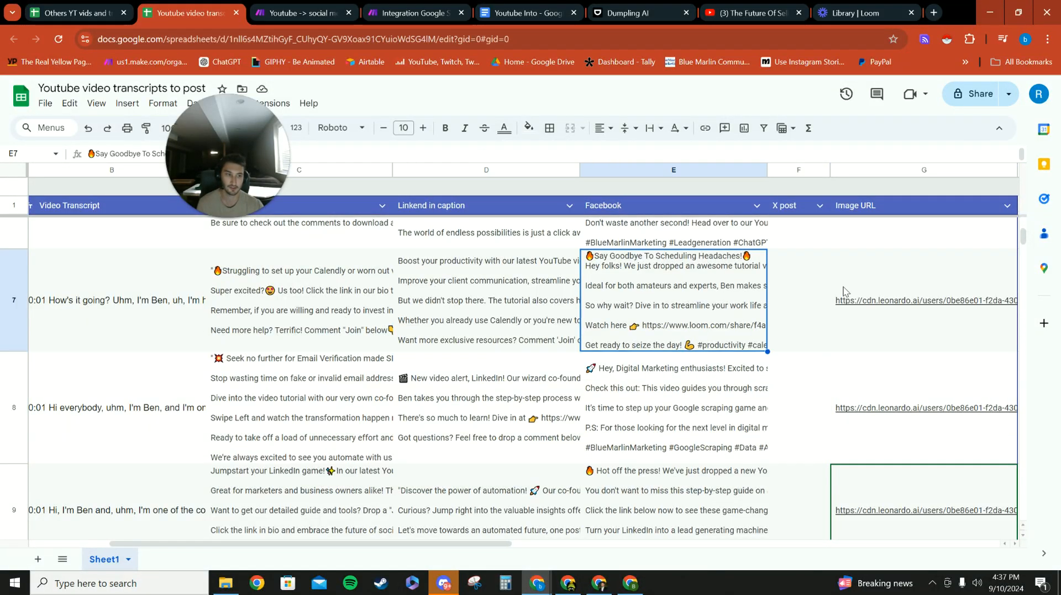
{"action": "left_click", "coordinate": [489, 321]}
{"action": "left_click", "coordinate": [320, 310]}
{"action": "left_click", "coordinate": [515, 313]}
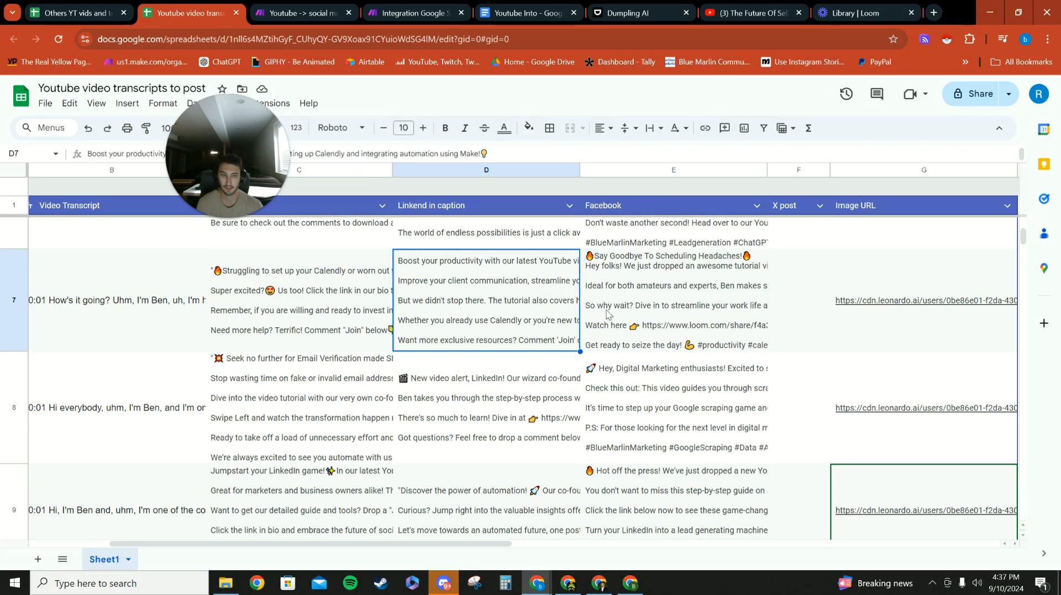
{"action": "left_click", "coordinate": [612, 310]}
{"action": "left_click", "coordinate": [305, 330]}
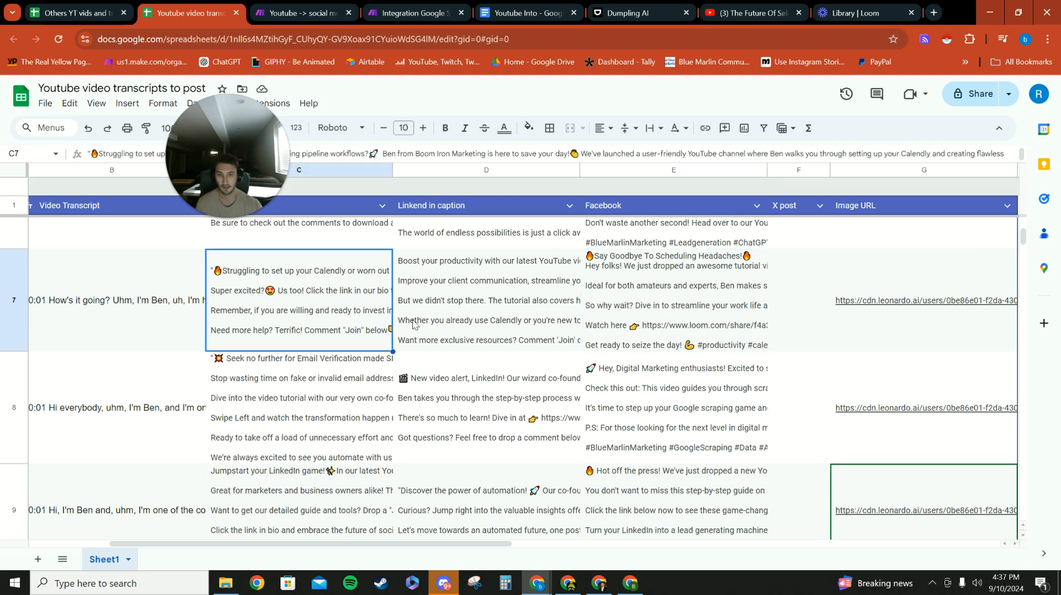
{"action": "scroll", "coordinate": [462, 332], "scroll_direction": "up", "scroll_amount": 1}
- Review the Dumpling transcript scenario with "Others YT vids and transcripts", and the YouTube to social media scenario with its captions sheet
{"action": "left_click", "coordinate": [83, 13]}
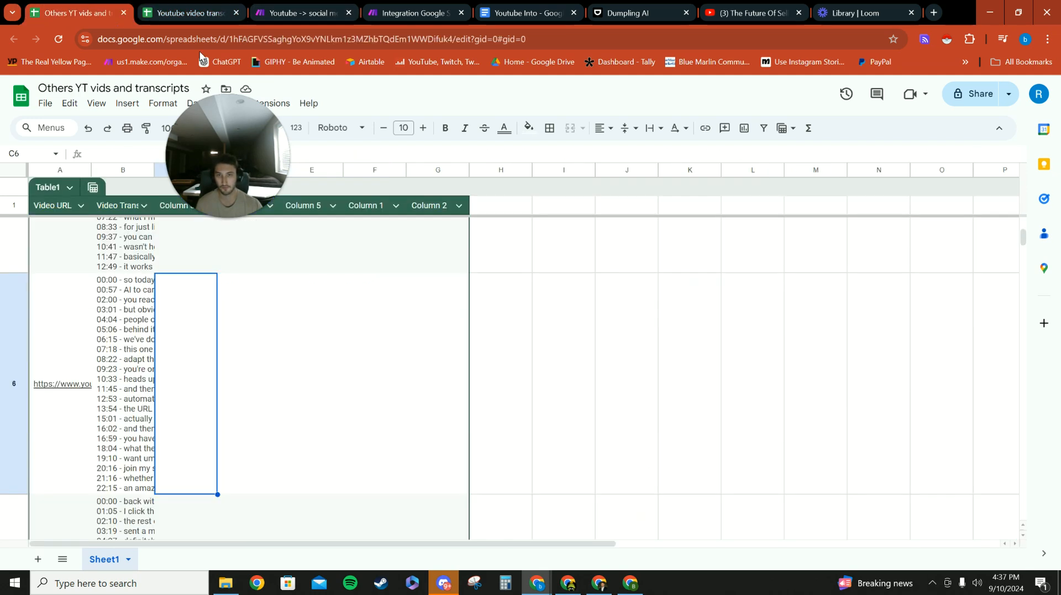
{"action": "left_click", "coordinate": [428, 17]}
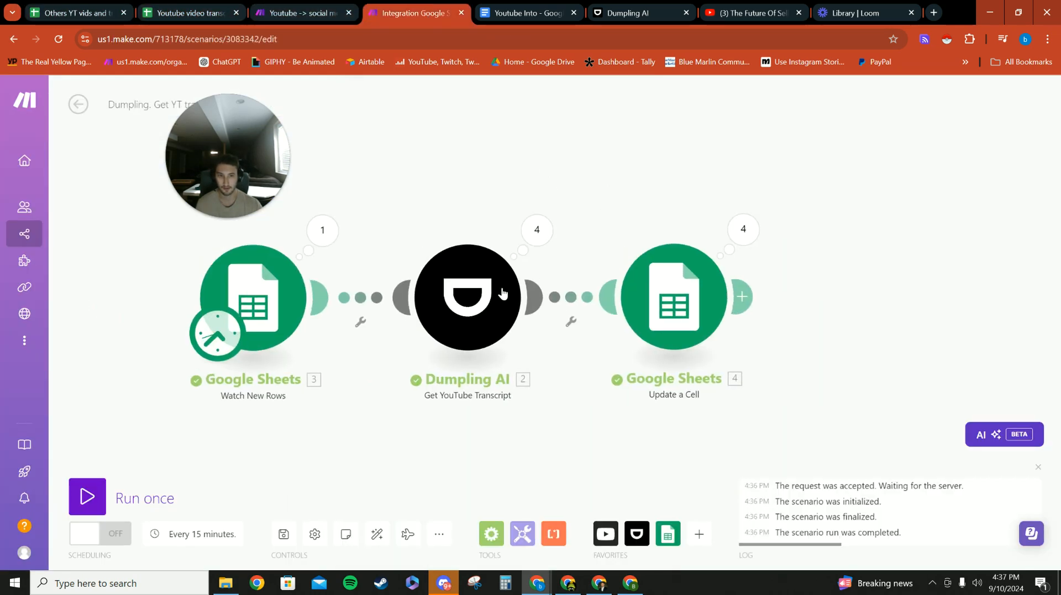
{"action": "left_click", "coordinate": [292, 12]}
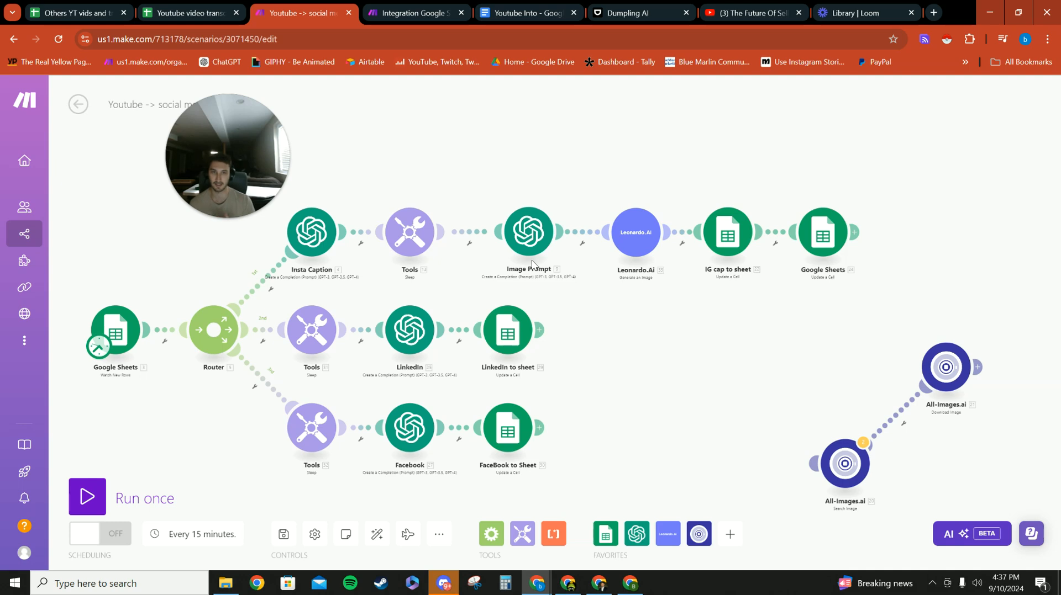
{"action": "left_click", "coordinate": [199, 5]}
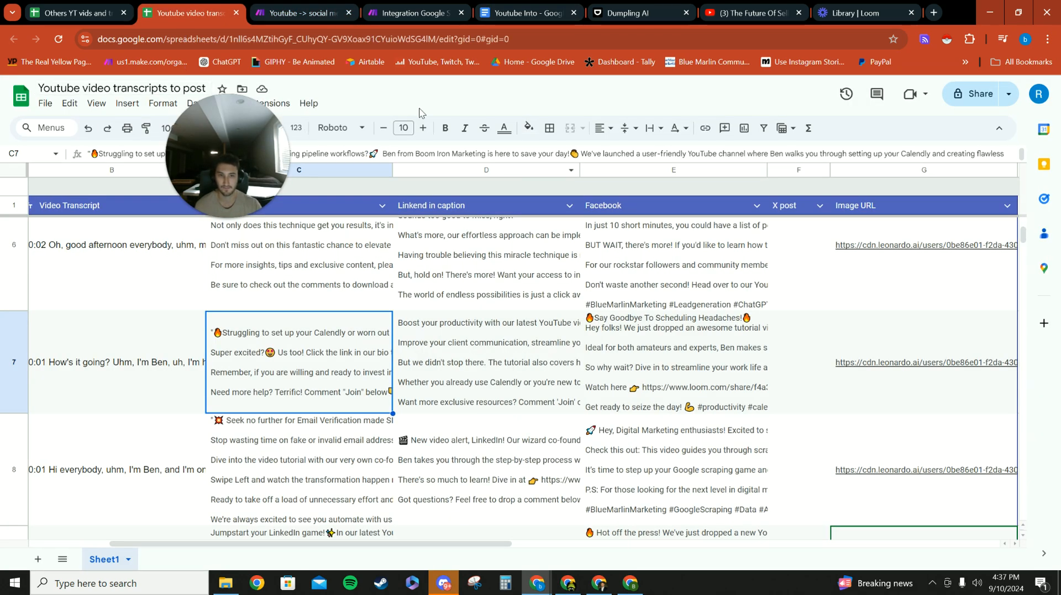
{"action": "key", "text": "ctrl+Tab"}
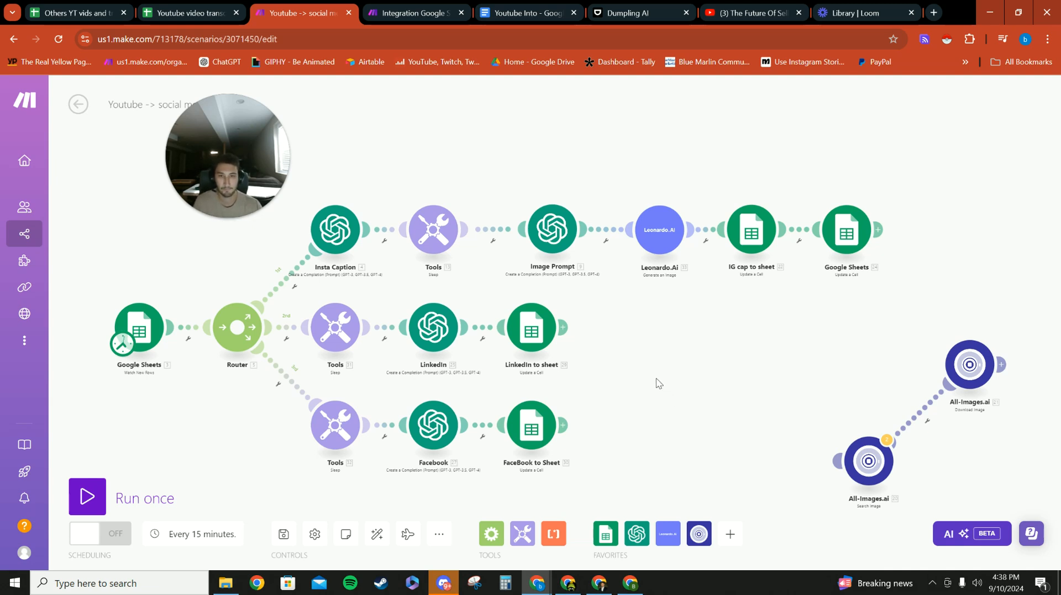
{"action": "left_click_drag", "start_coordinate": [661, 380], "coordinate": [665, 382]}
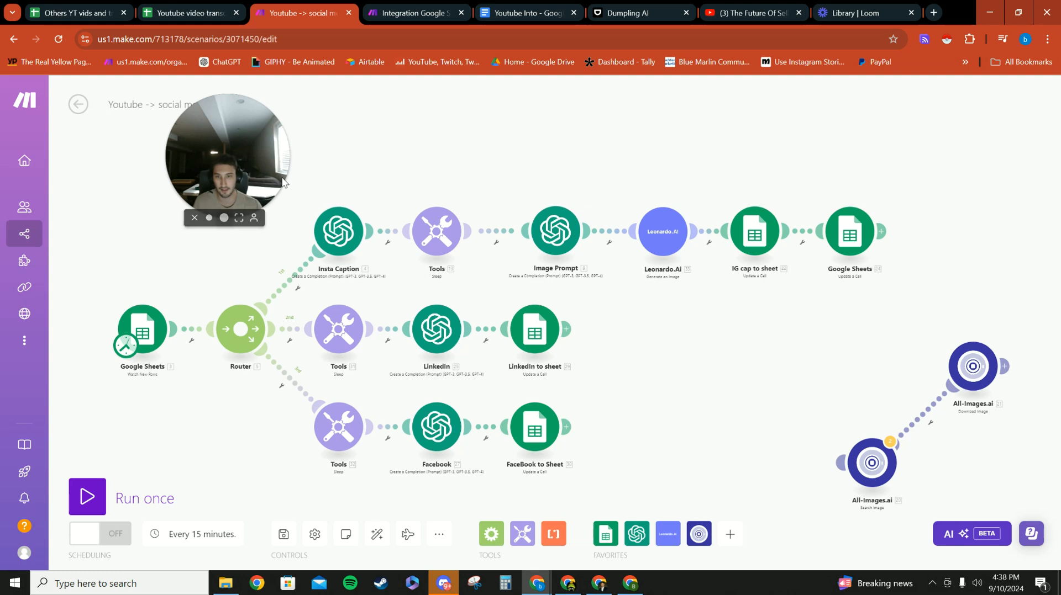
{"action": "left_click_drag", "start_coordinate": [279, 166], "coordinate": [264, 174]}
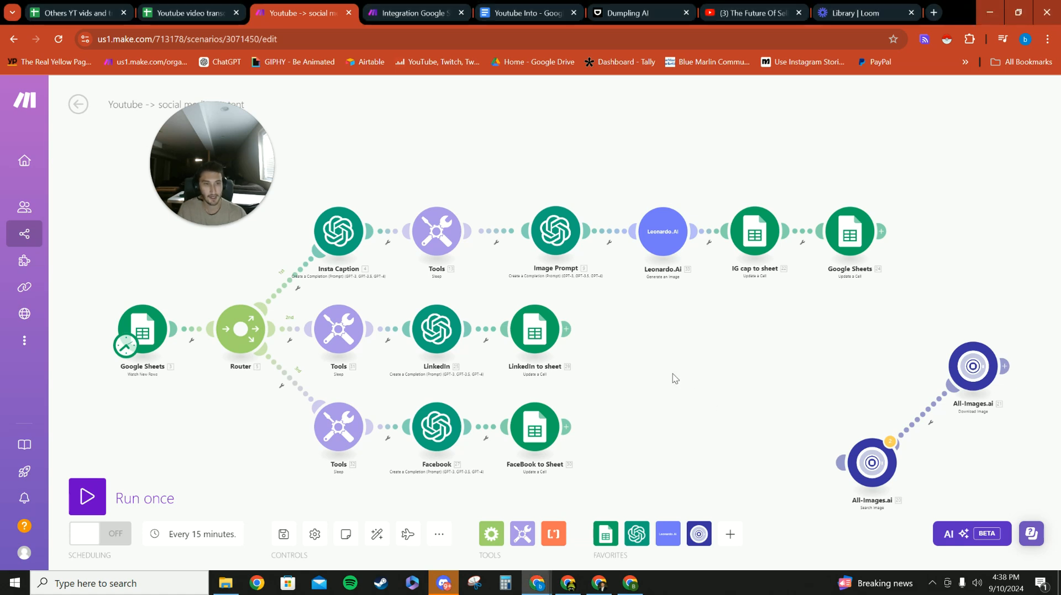
{"action": "left_click_drag", "start_coordinate": [672, 373], "coordinate": [707, 376]}
{"action": "left_click", "coordinate": [414, 13]}
{"action": "left_click", "coordinate": [310, 14]}
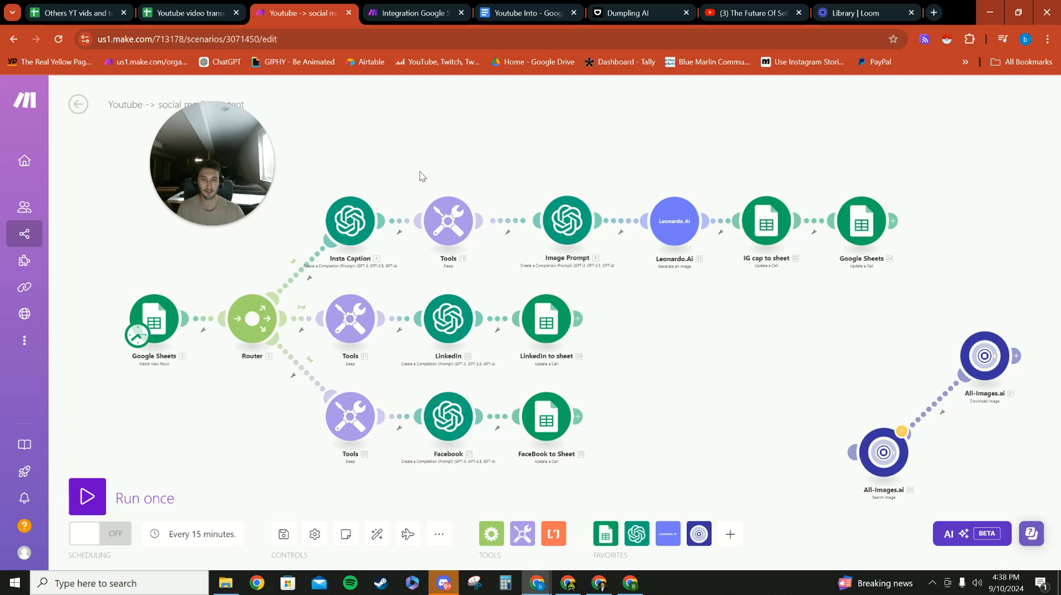